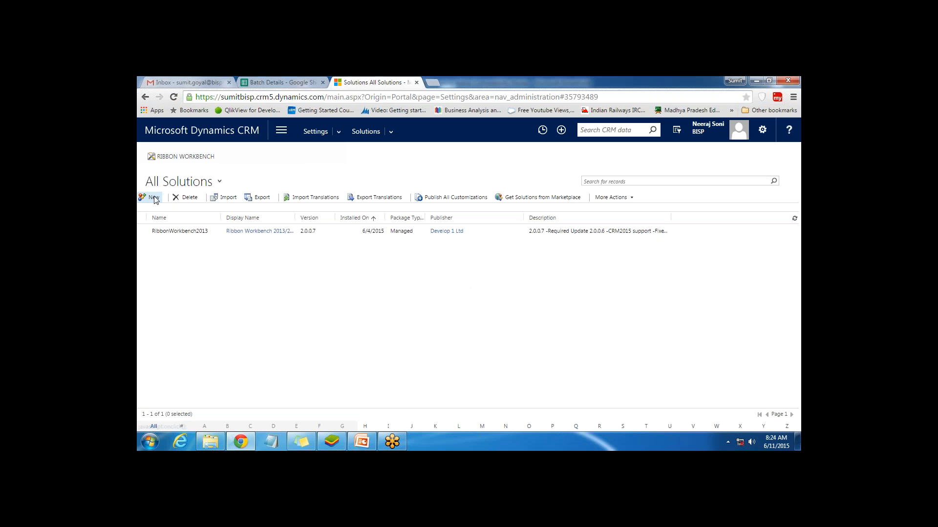
# - Start a new solution and give it the display name and name BispSolution
pyautogui.click(163, 196)
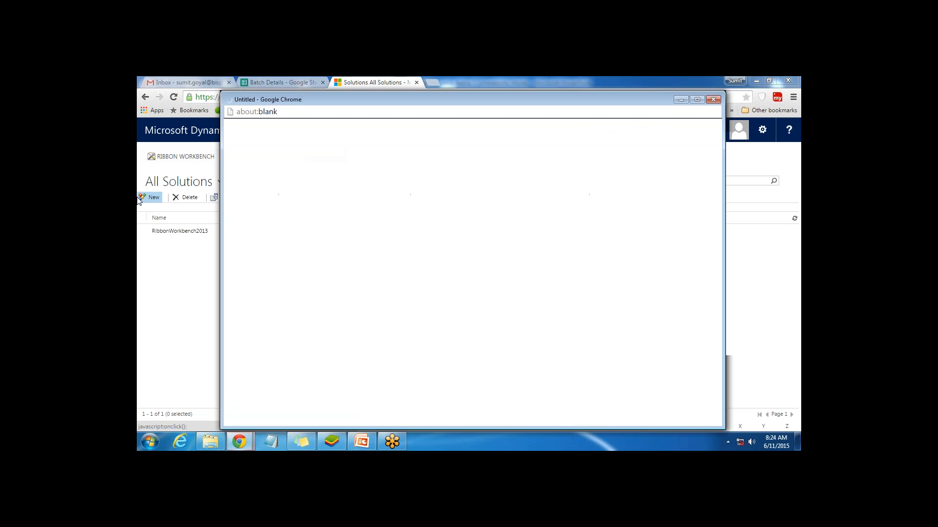
pyautogui.moveTo(281, 97); pyautogui.dragTo(254, 103)
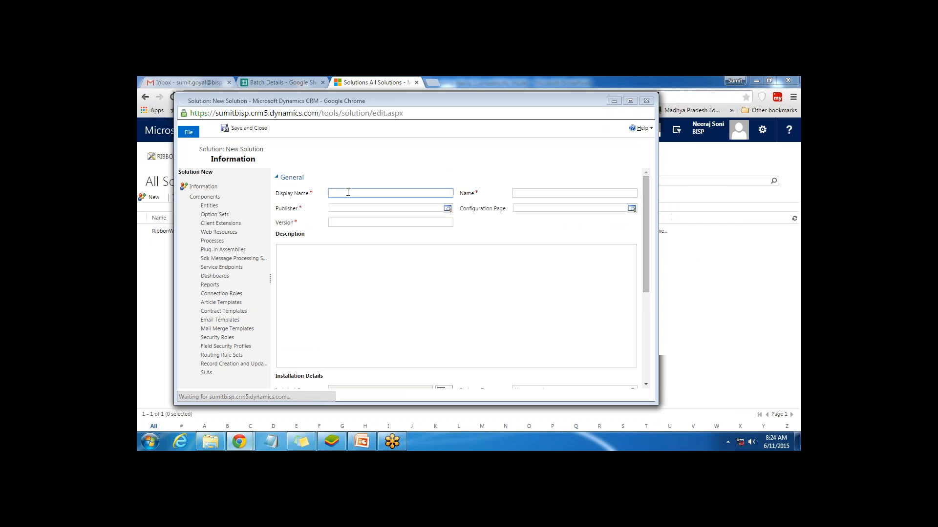
pyautogui.write('BispSol')
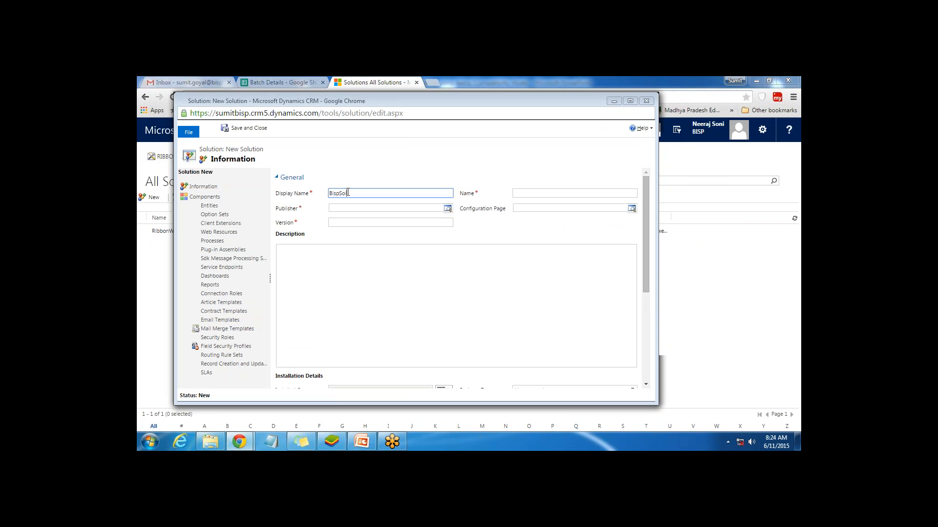
pyautogui.write('ution')
pyautogui.press('Tab')
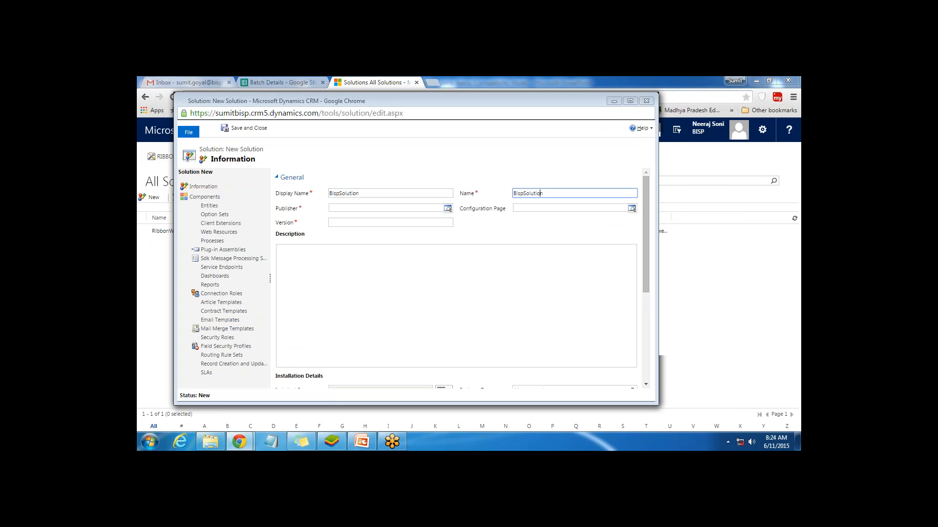
# - Assign the organization's default publisher, set the version to 6.0.1 and save the solution
pyautogui.click(344, 210)
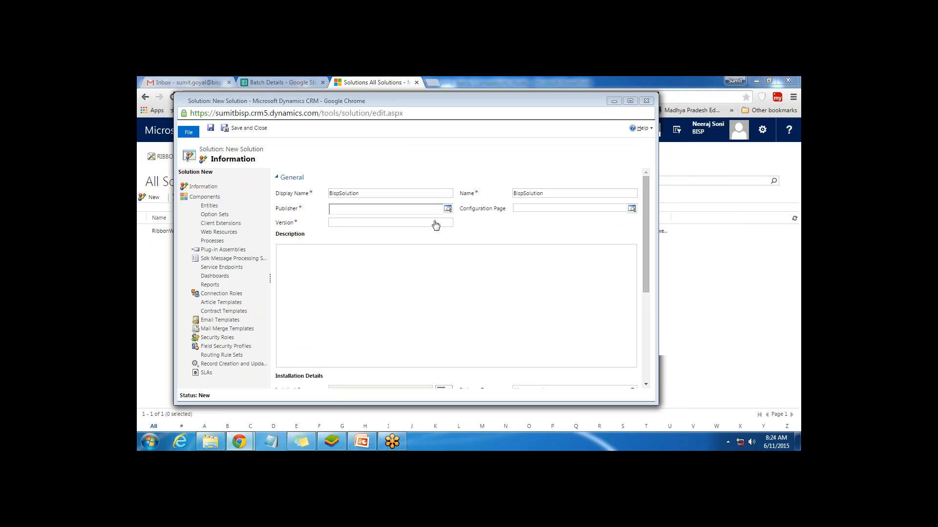
pyautogui.click(449, 211)
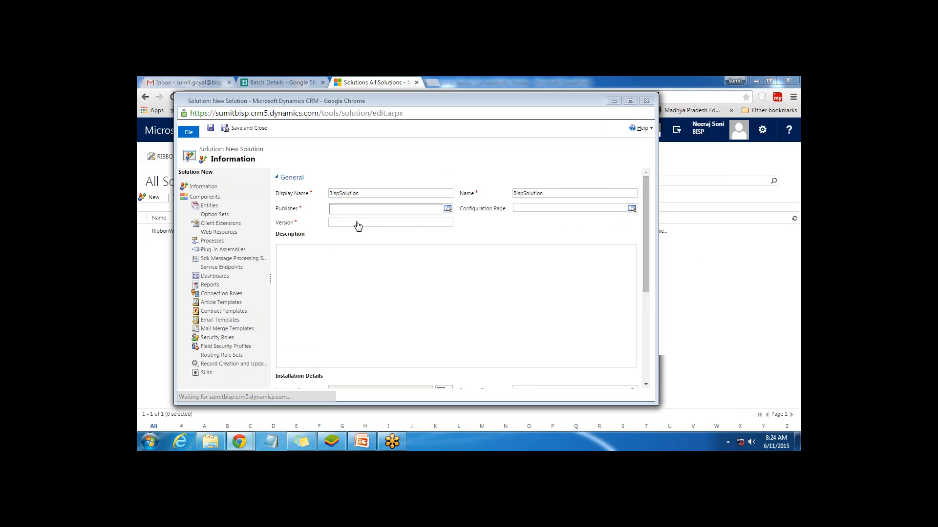
pyautogui.click(445, 211)
pyautogui.click(362, 226)
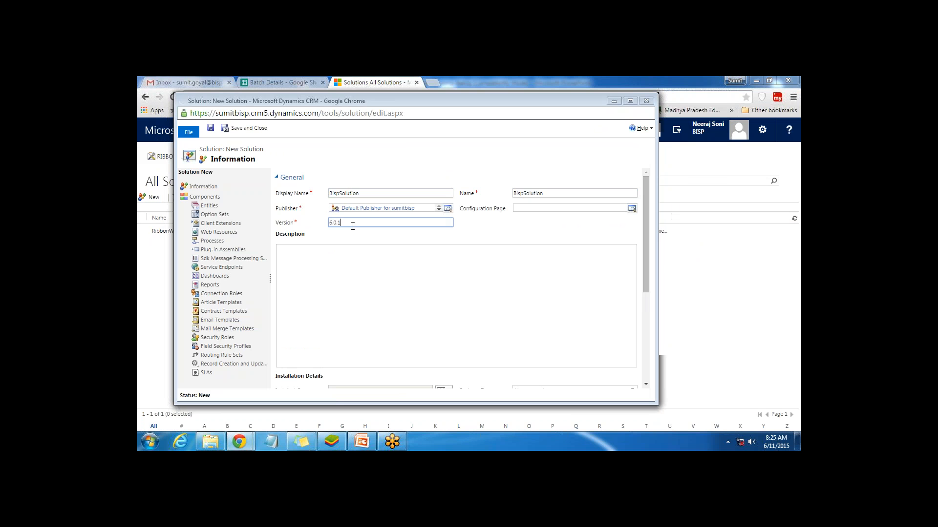
pyautogui.click(210, 128)
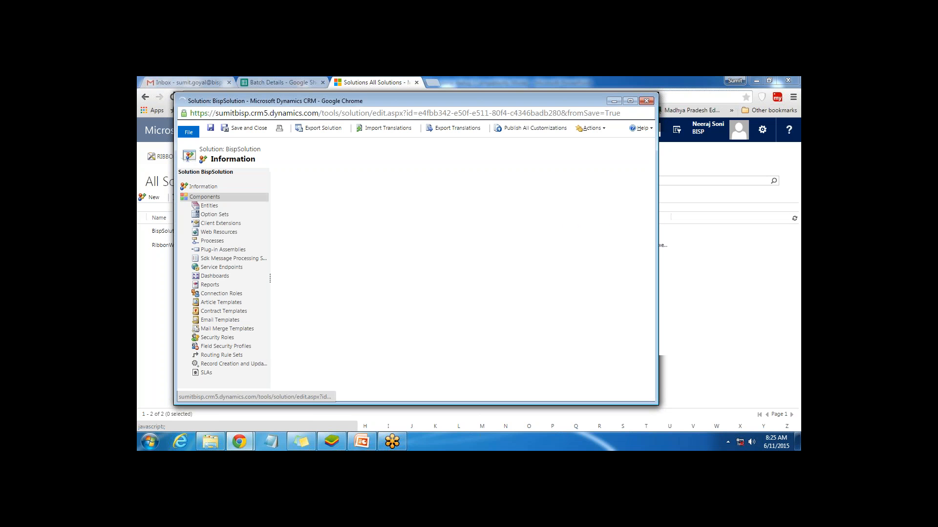
# - Open the Processes component of BispSolution and start creating a new process
pyautogui.click(211, 242)
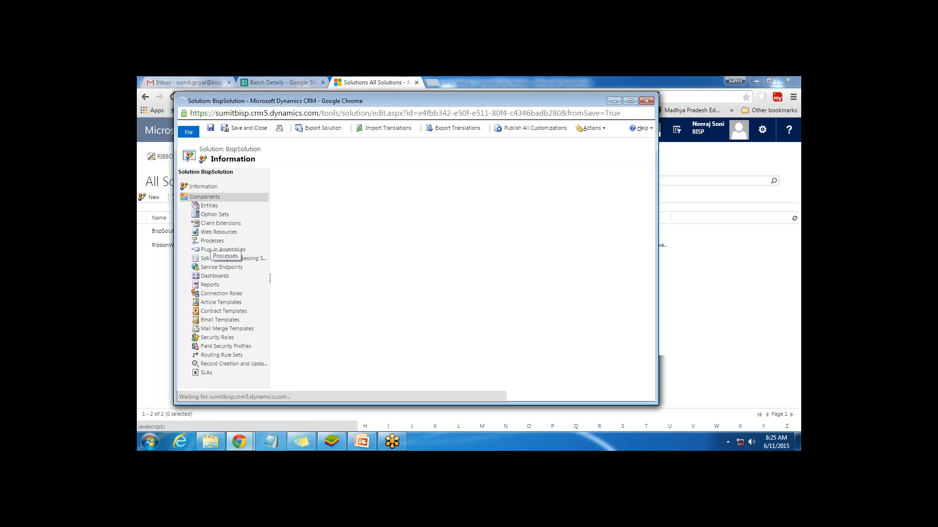
pyautogui.click(209, 243)
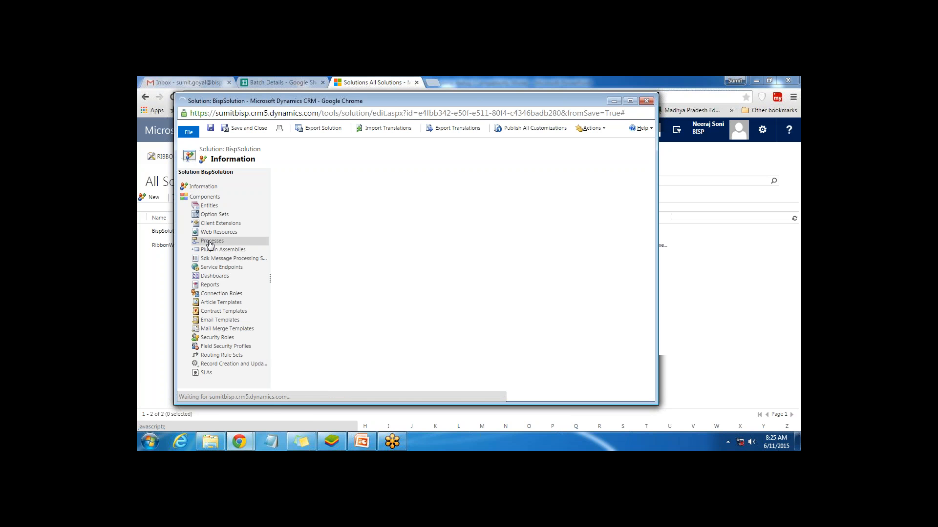
pyautogui.click(211, 244)
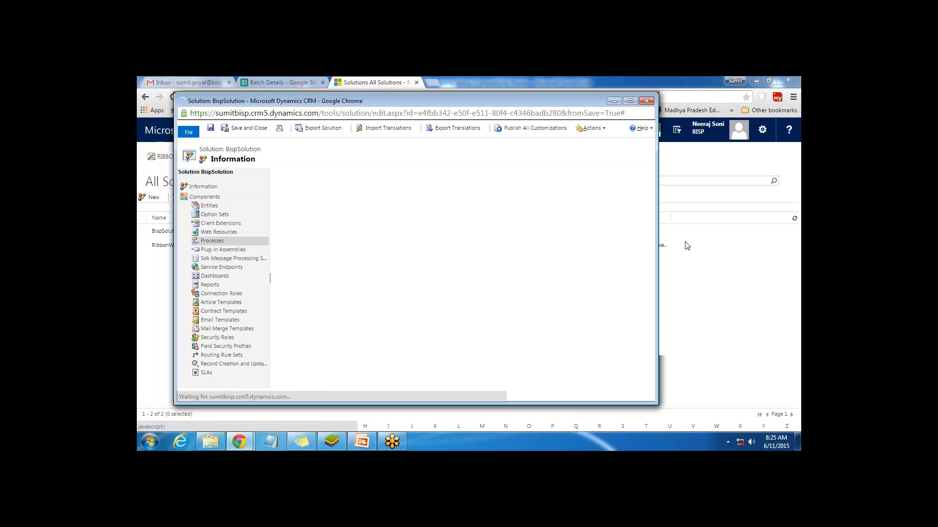
pyautogui.click(291, 192)
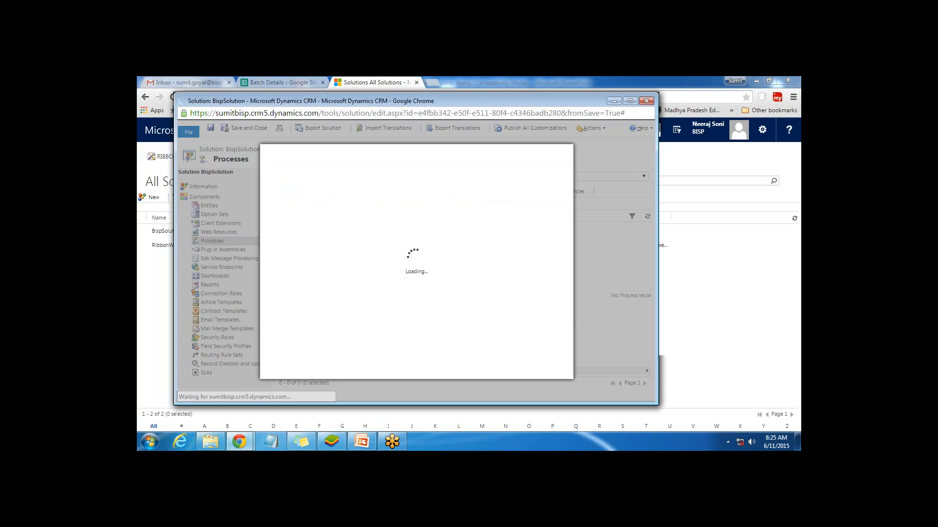
# - Create a blank background Workflow process named Send Email to Contact for the Contact entity
pyautogui.click(338, 188)
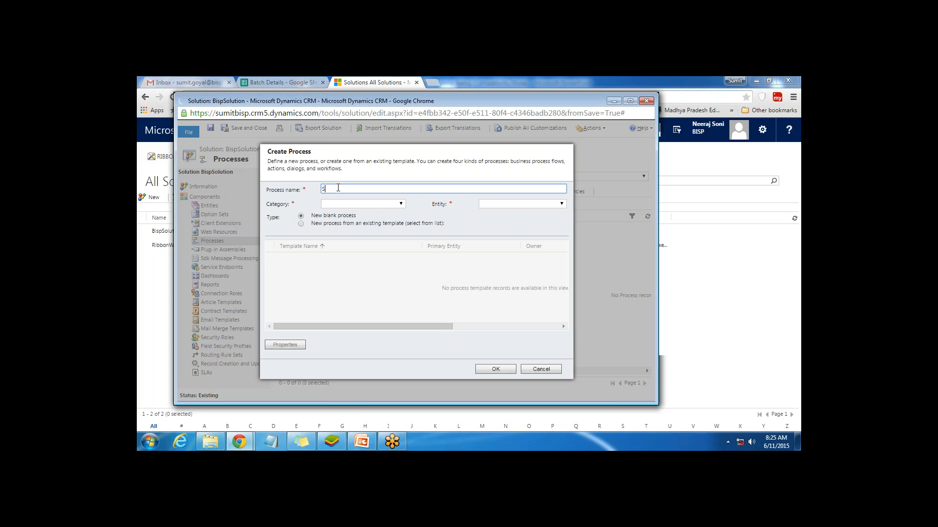
pyautogui.write('Email to Contact')
pyautogui.click(386, 204)
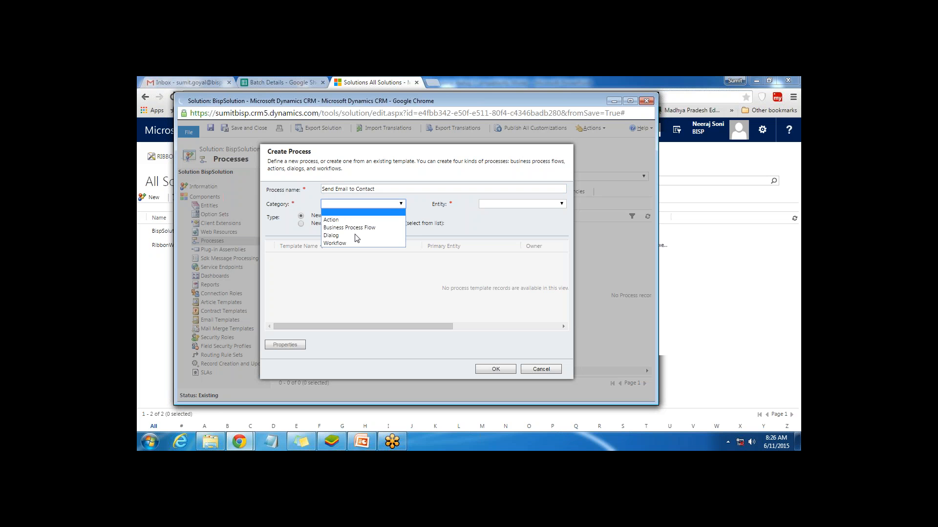
pyautogui.click(520, 203)
pyautogui.moveTo(562, 231)
pyautogui.mouseDown()
pyautogui.moveTo(562, 260)
pyautogui.moveTo(561, 232)
pyautogui.mouseUp()
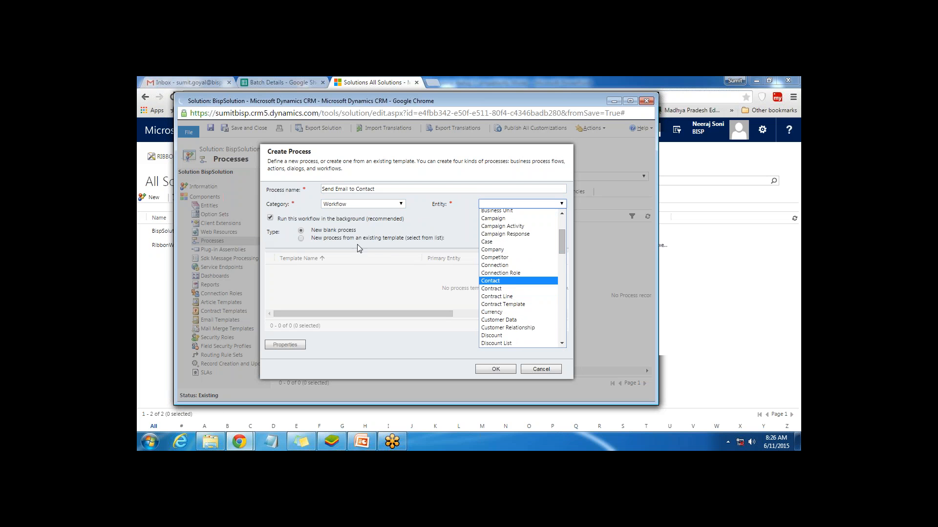
pyautogui.click(485, 282)
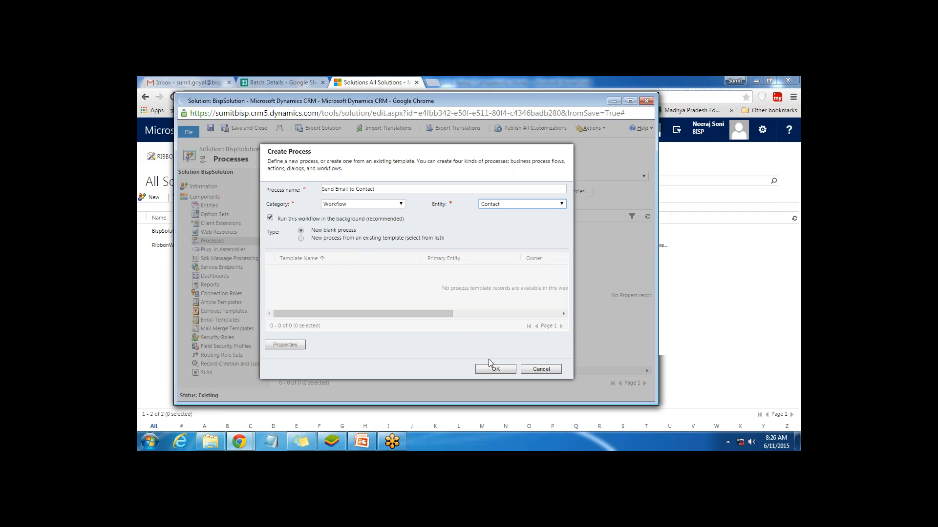
pyautogui.click(491, 374)
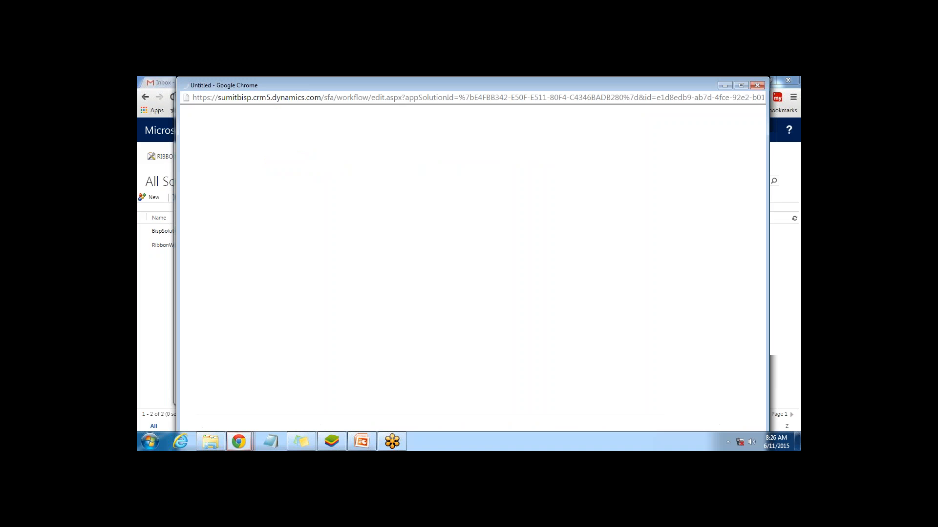
# - Make the workflow available as a child process and set its scope to Organization
pyautogui.moveTo(330, 83); pyautogui.dragTo(211, 88)
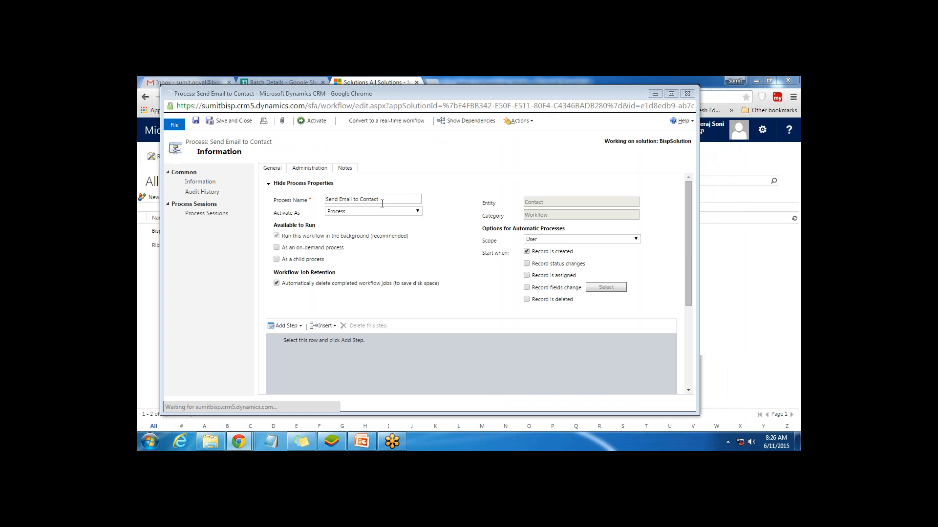
pyautogui.click(277, 261)
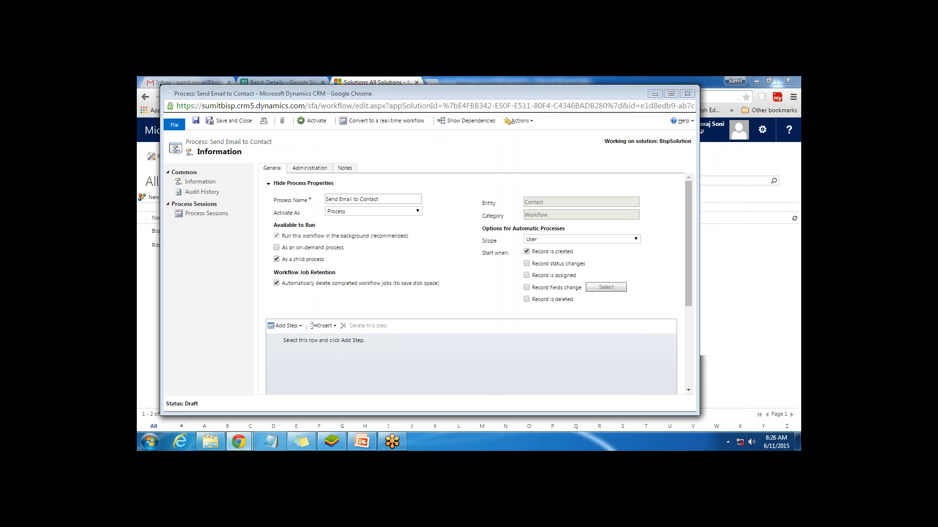
pyautogui.click(540, 240)
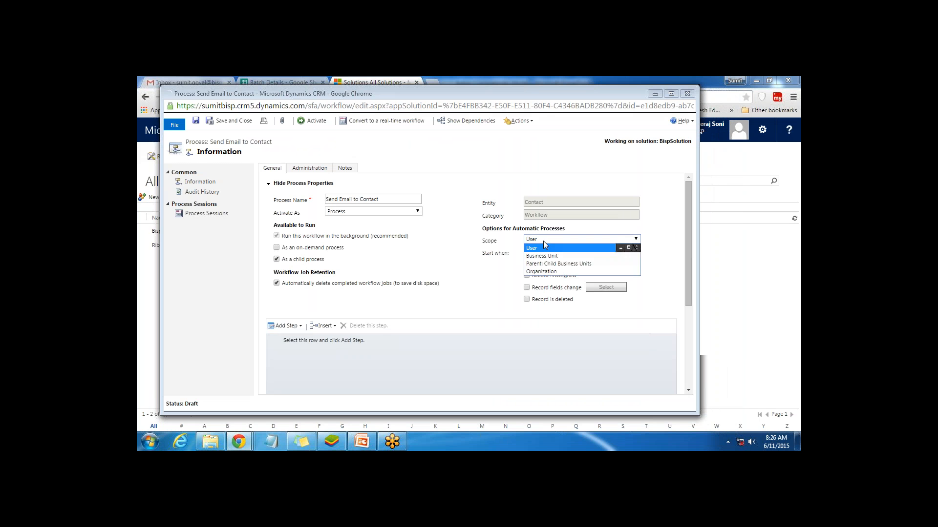
pyautogui.click(542, 272)
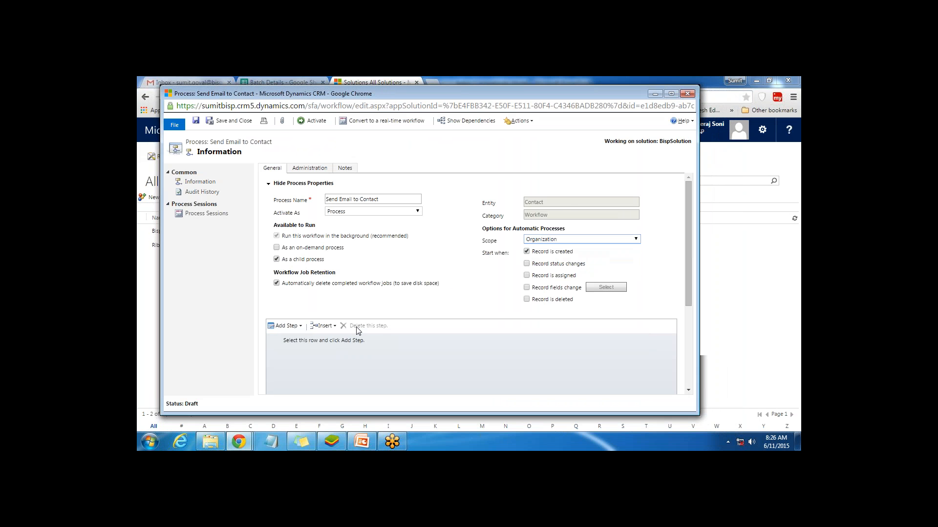
# - Maximize the process window and add a Send Email step to the workflow
pyautogui.doubleClick(465, 94)
pyautogui.scroll(-2, 276, 335)
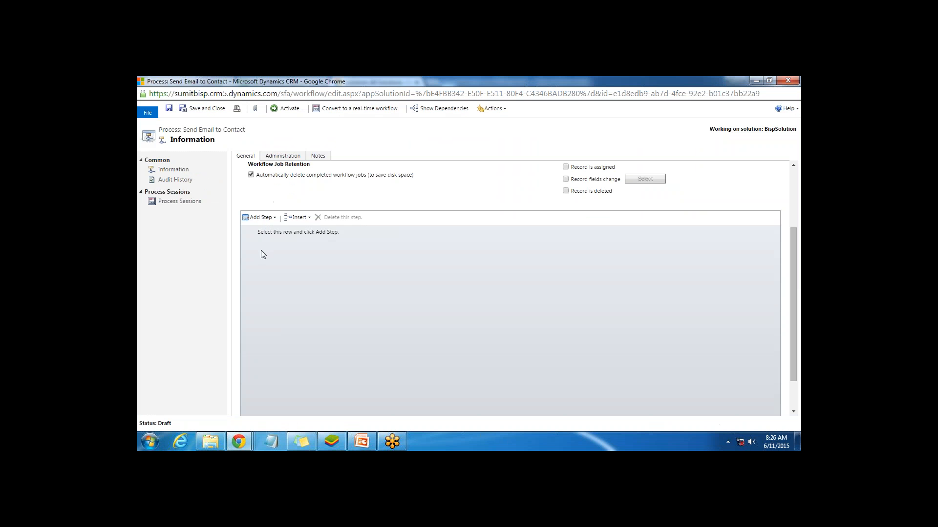
pyautogui.click(275, 219)
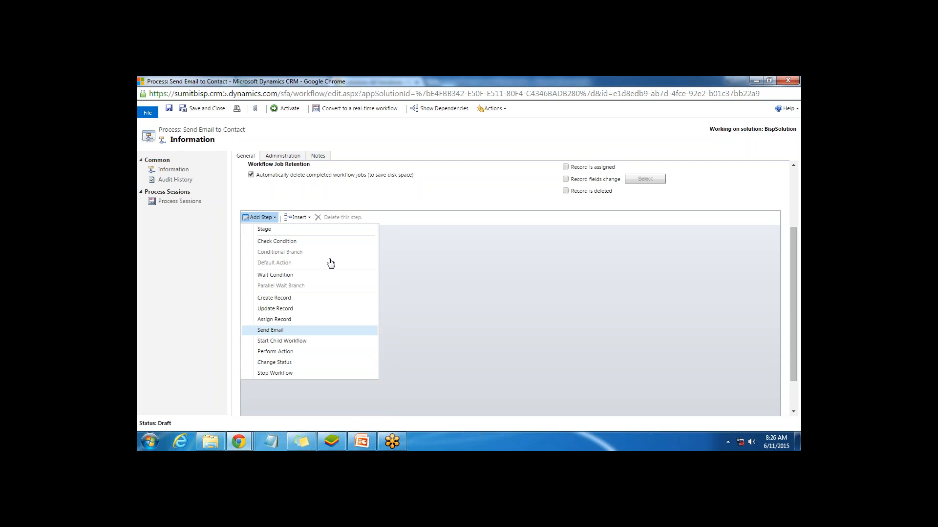
pyautogui.click(293, 330)
# - Replace the default description of the email step with Send Email to Contact
pyautogui.moveTo(341, 233); pyautogui.dragTo(276, 234)
pyautogui.press('BackSpace')
pyautogui.press('BackSpace')
pyautogui.press('BackSpace')
pyautogui.press('BackSpace')
pyautogui.press('BackSpace')
pyautogui.press('BackSpace')
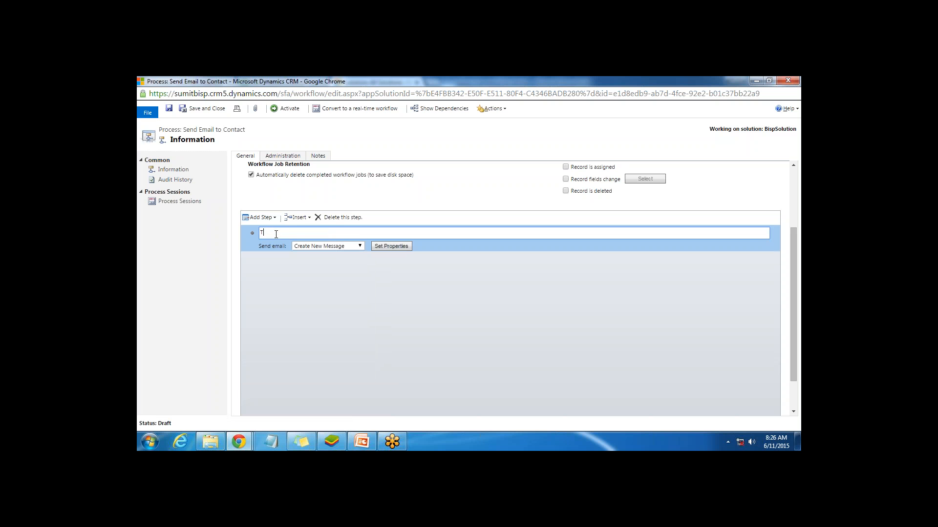
pyautogui.write('Send Ema')
pyautogui.write('il to Contact')
# - Open the new message's properties and set From to the dynamic value Owning User of the Contact
pyautogui.click(380, 248)
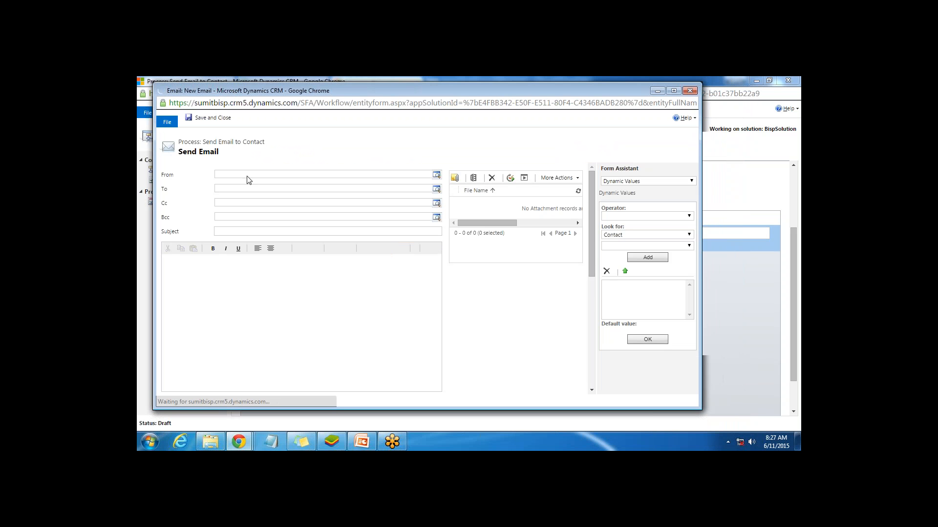
pyautogui.click(232, 176)
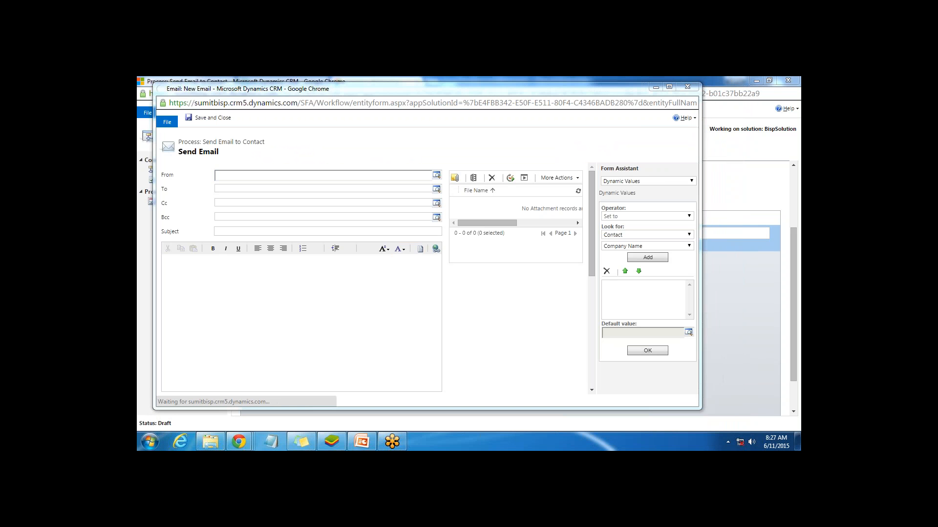
pyautogui.click(634, 247)
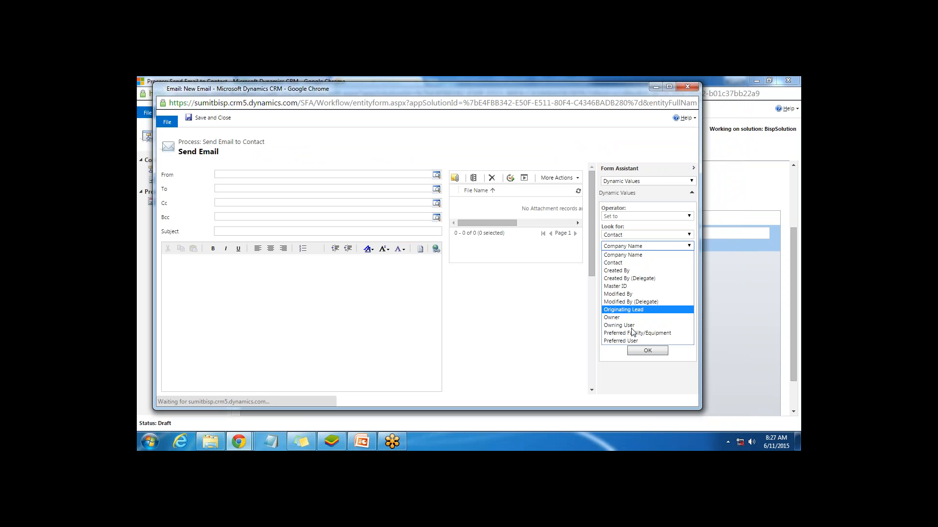
pyautogui.click(619, 325)
pyautogui.click(644, 259)
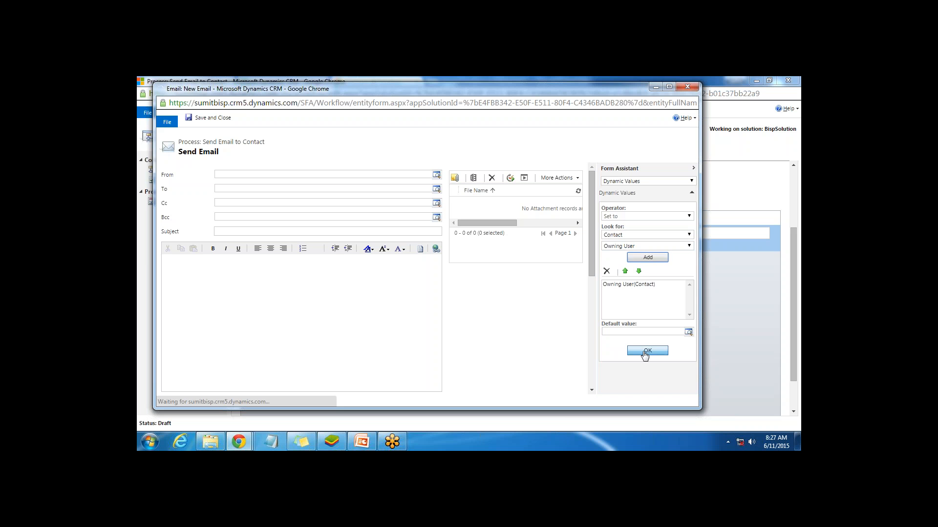
pyautogui.click(645, 352)
# - Set the email's To field to the dynamic value Contact of the Contact entity
pyautogui.click(243, 191)
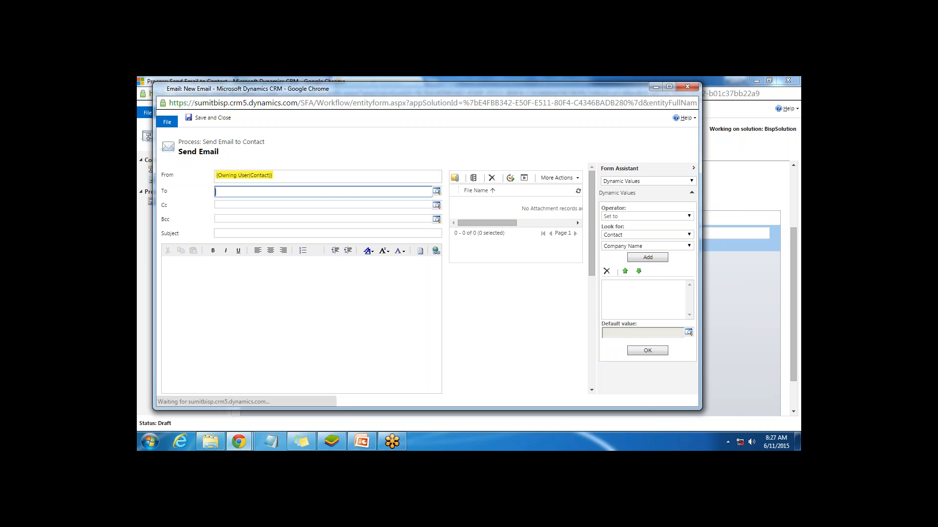
pyautogui.click(630, 246)
pyautogui.click(651, 266)
pyautogui.click(649, 259)
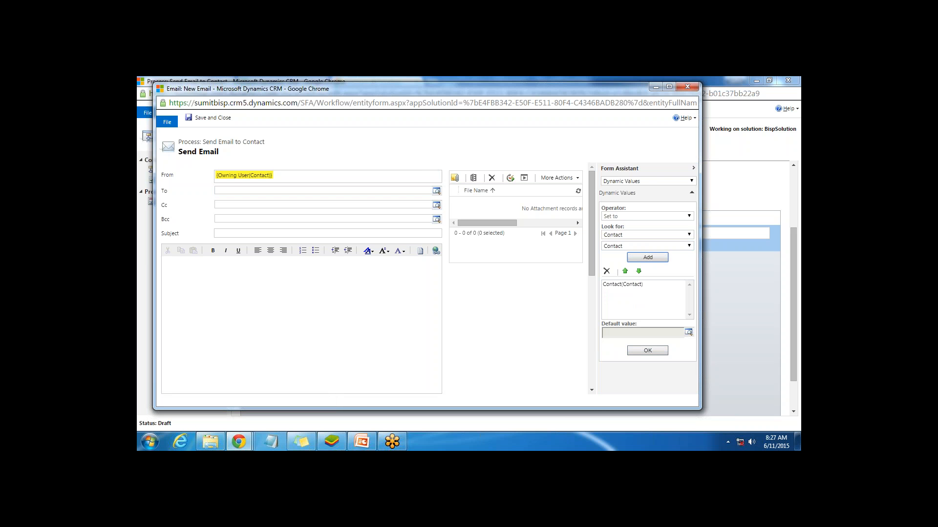
pyautogui.click(647, 351)
# - Enter the subject Thanks for Registration and begin the email body with Dear
pyautogui.click(233, 237)
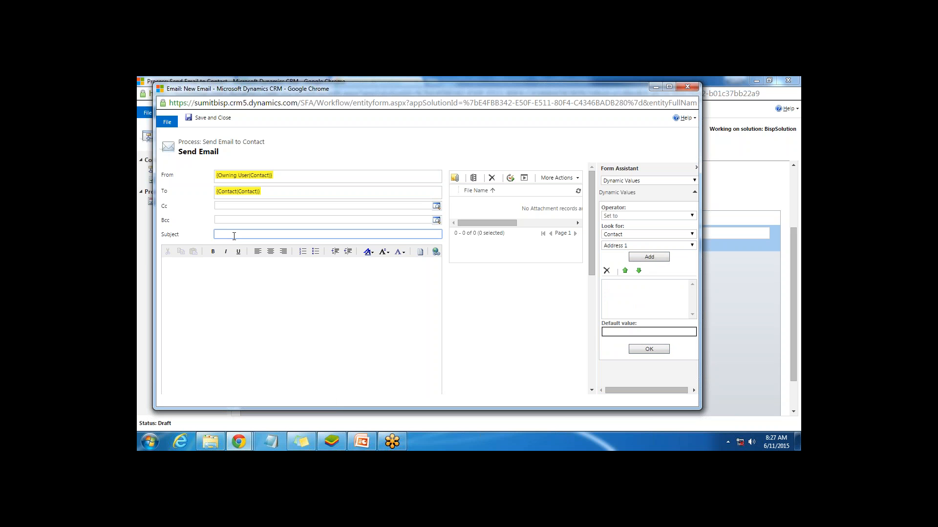
pyautogui.write('Thanks for Registration')
pyautogui.press('Tab')
pyautogui.write('De')
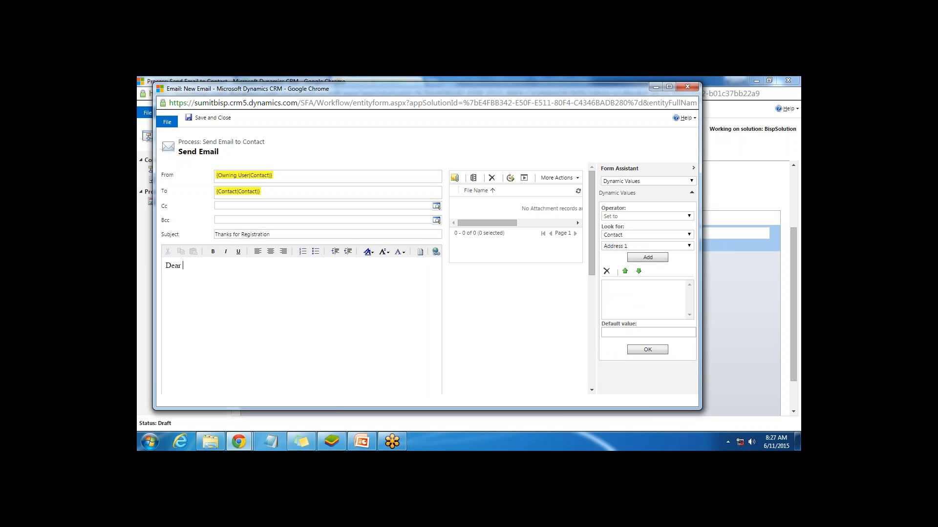
# - Insert the Contact's Full Name dynamic value after Dear in the email body
pyautogui.click(644, 246)
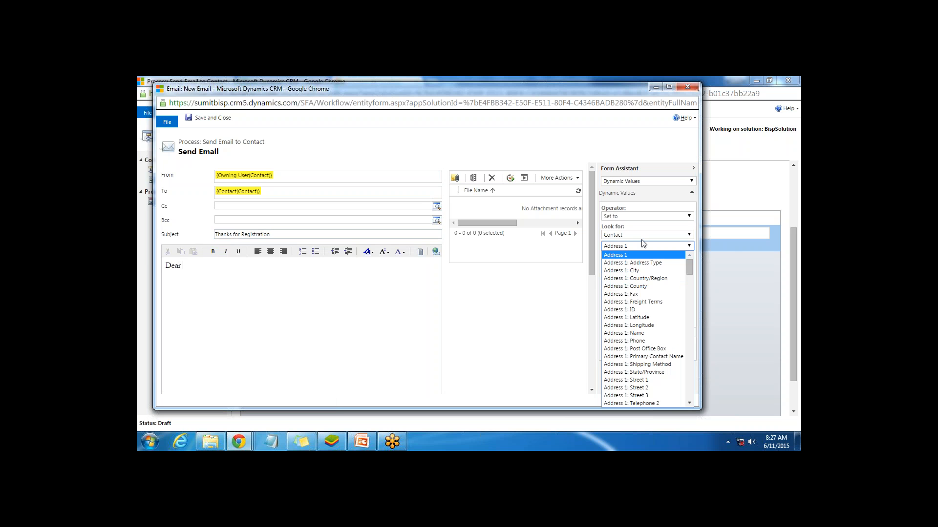
pyautogui.click(641, 245)
pyautogui.click(639, 236)
pyautogui.click(639, 237)
pyautogui.click(639, 237)
pyautogui.click(635, 250)
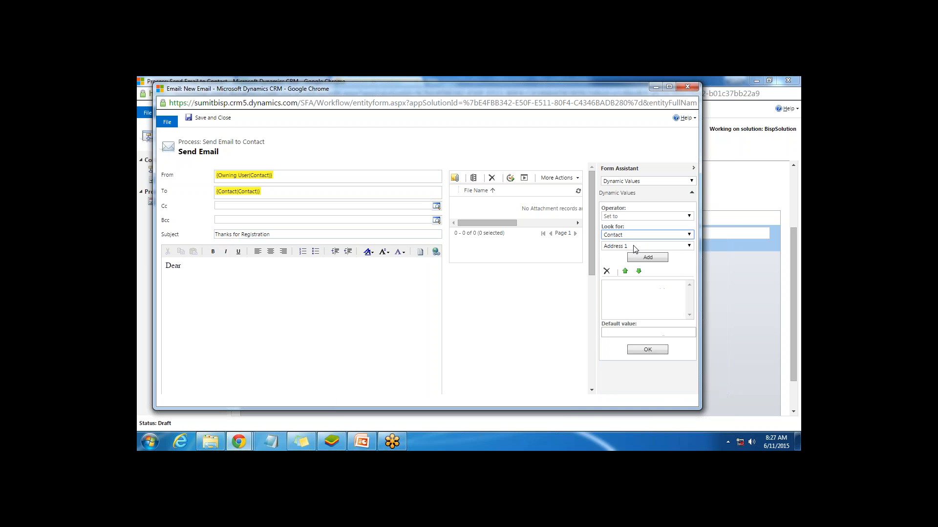
pyautogui.click(634, 247)
pyautogui.scroll(-20, 696, 286)
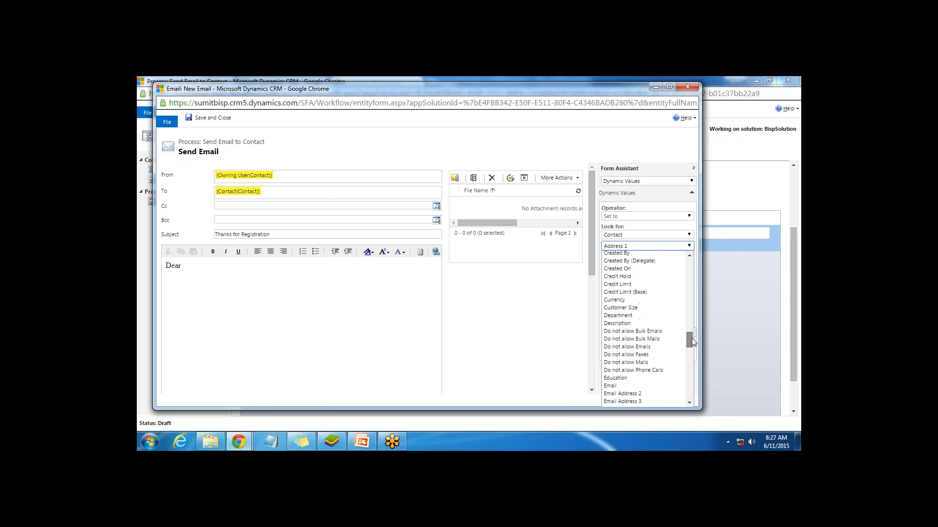
pyautogui.scroll(-5, 692, 339)
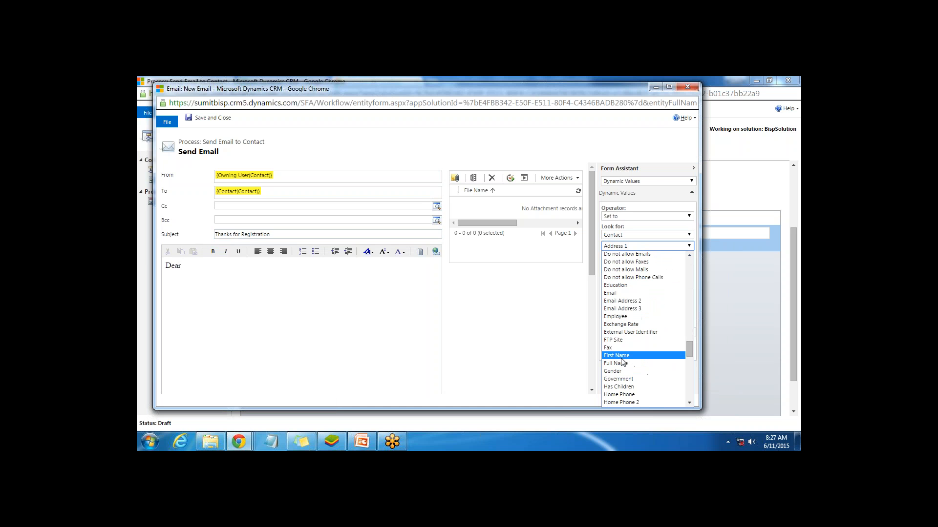
pyautogui.click(631, 356)
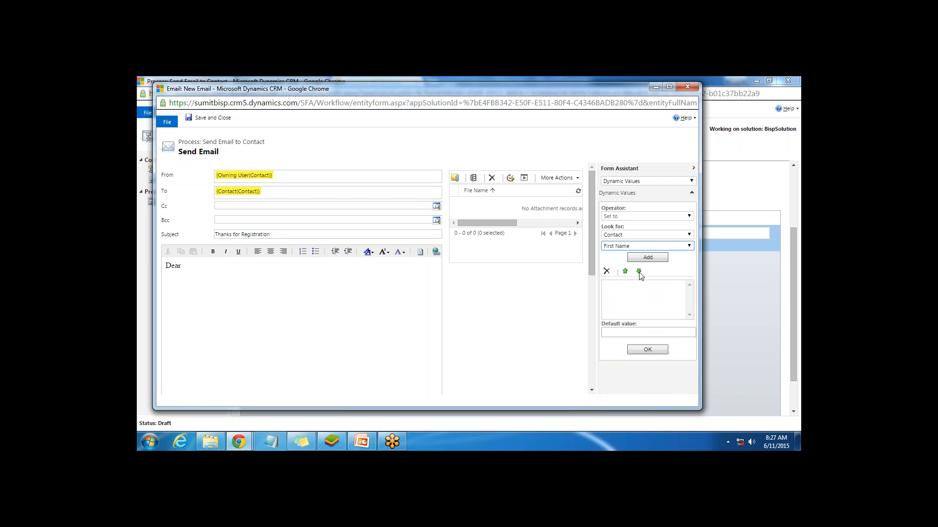
pyautogui.click(679, 248)
pyautogui.scroll(-3, 650, 349)
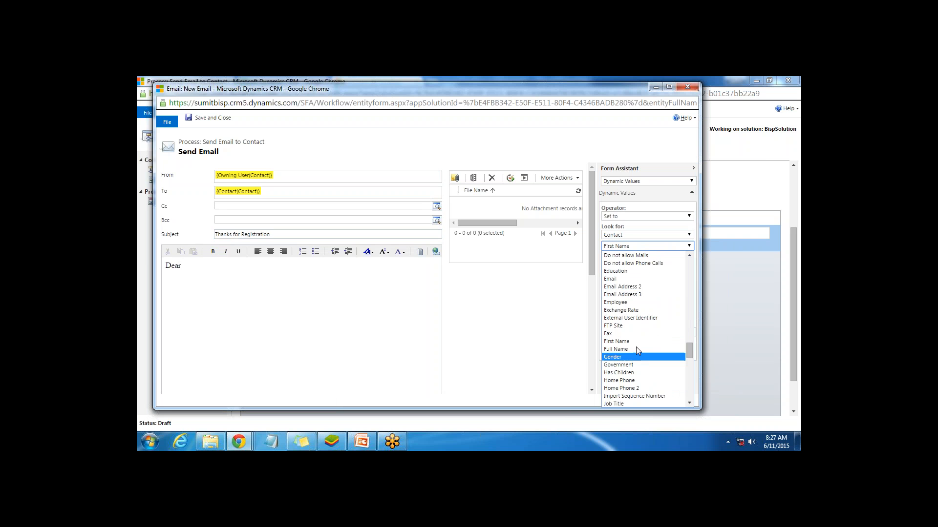
pyautogui.click(640, 351)
pyautogui.click(647, 258)
pyautogui.click(648, 350)
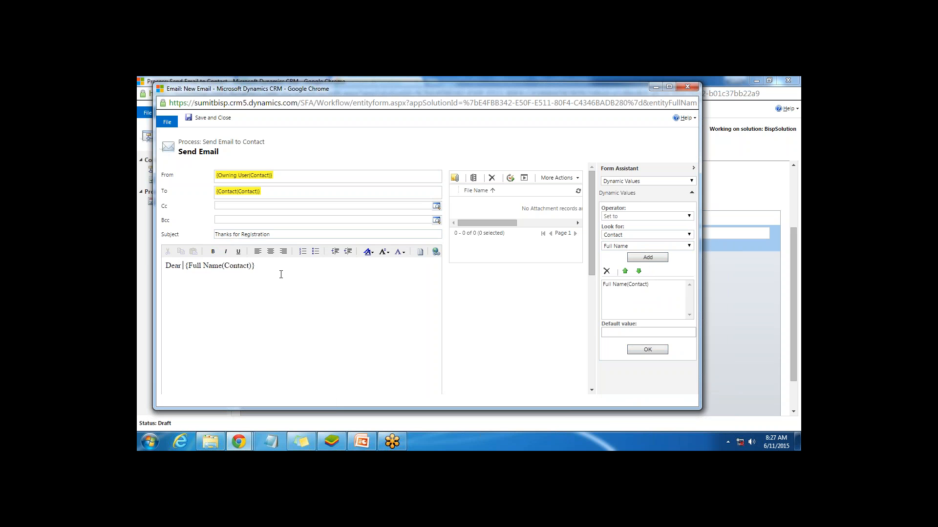
# - Write Thanks for registering with us. in the email body, sign off with Regards, Bisp, and save and close the email
pyautogui.press('Return')
pyautogui.write('Thnai')
pyautogui.write('s')
pyautogui.press('BackSpace')
pyautogui.press('BackSpace')
pyautogui.press('BackSpace')
pyautogui.press('BackSpace')
pyautogui.write('anks for regias')
pyautogui.press('BackSpace')
pyautogui.write('stering with us..Regr')
pyautogui.press('BackSpace')
pyautogui.press('BackSpace')
pyautogui.write('gards,')
pyautogui.press('Return')
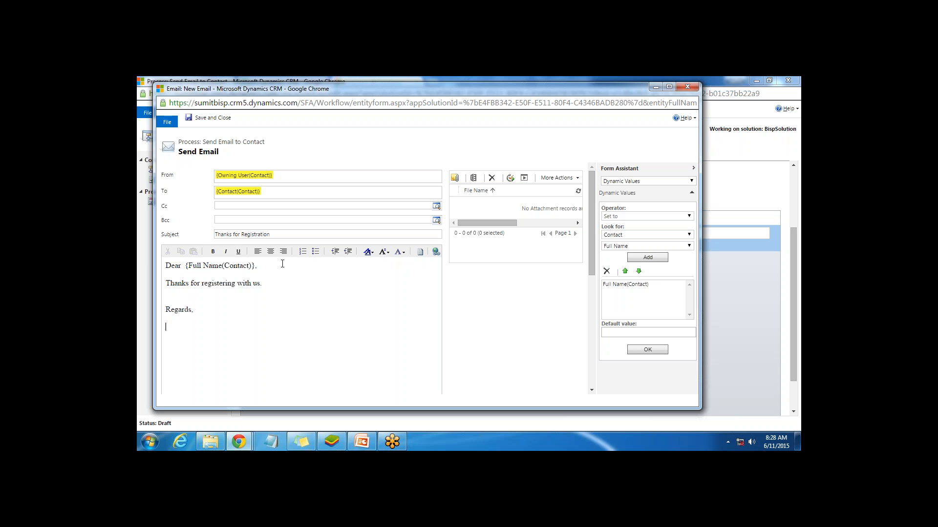
pyautogui.write('Bisp')
pyautogui.click(209, 122)
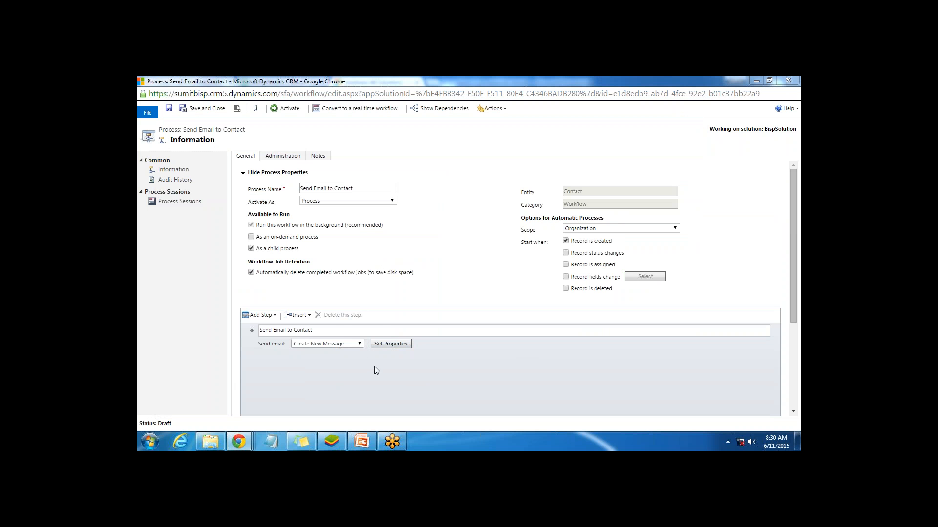
# - Save and activate the Send Email to Contact workflow, and close it to return to the solution
pyautogui.click(170, 110)
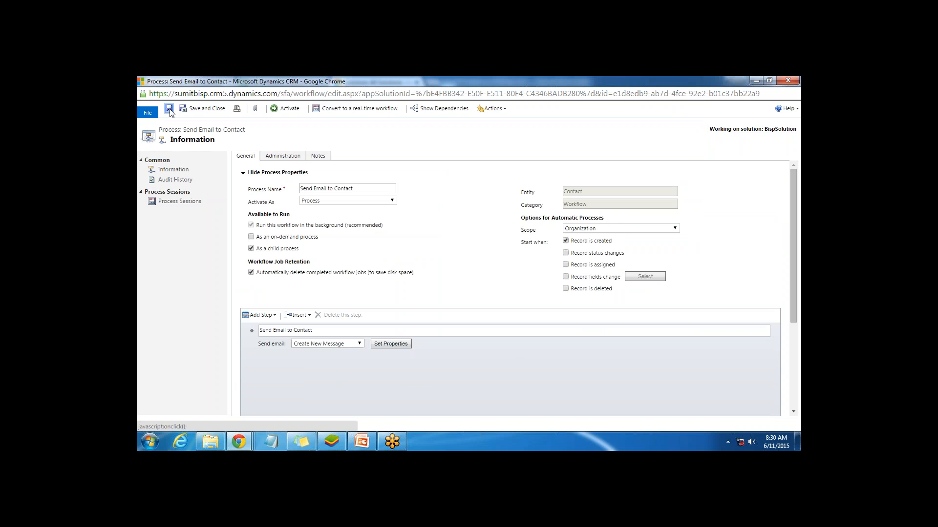
pyautogui.click(290, 109)
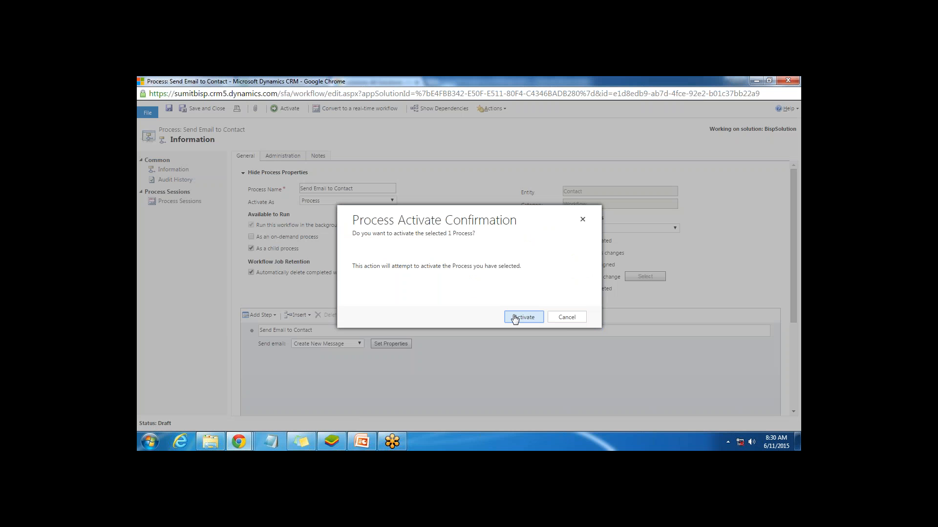
pyautogui.click(516, 318)
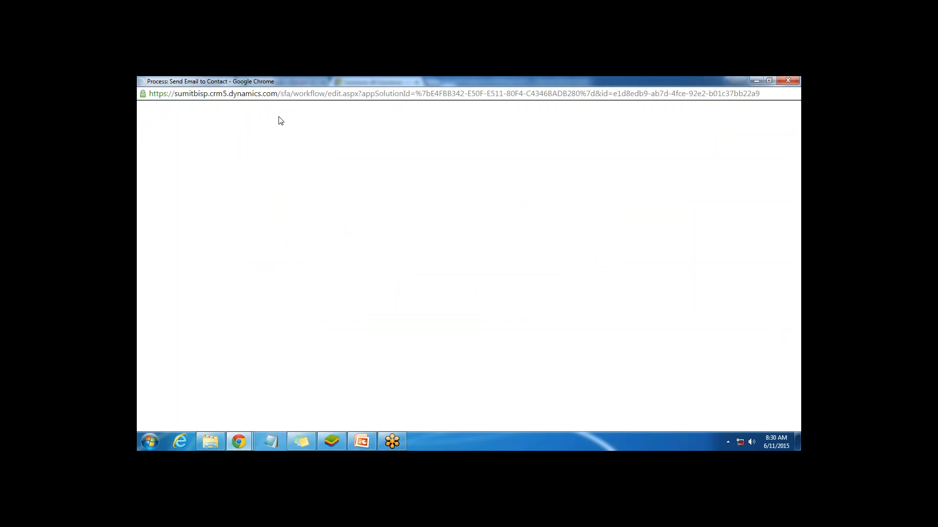
pyautogui.click(182, 109)
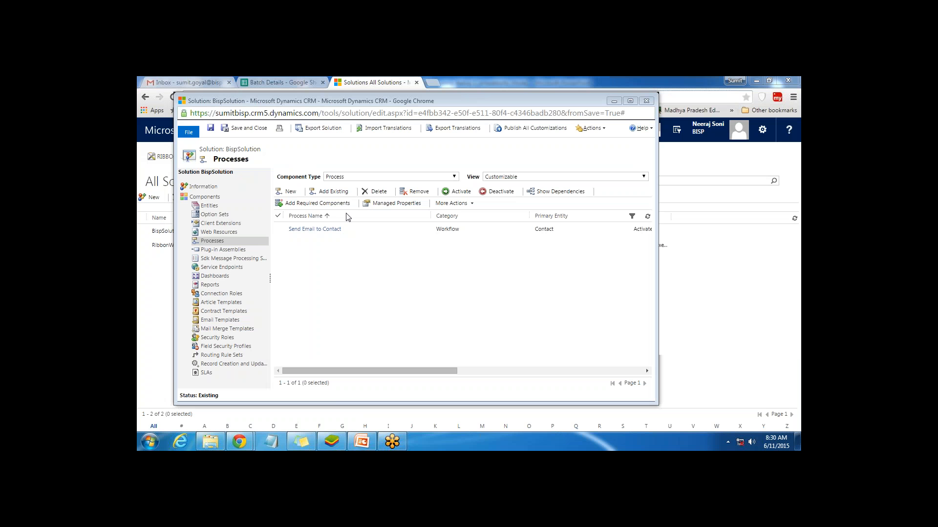
# - Create a new blank process named Contact Dialog with category Dialog for the Contact entity
pyautogui.click(288, 191)
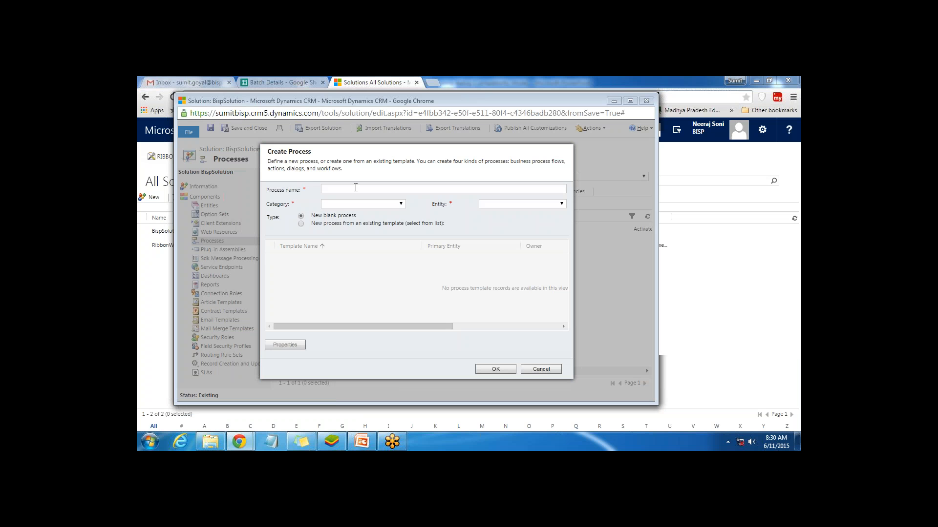
pyautogui.click(356, 188)
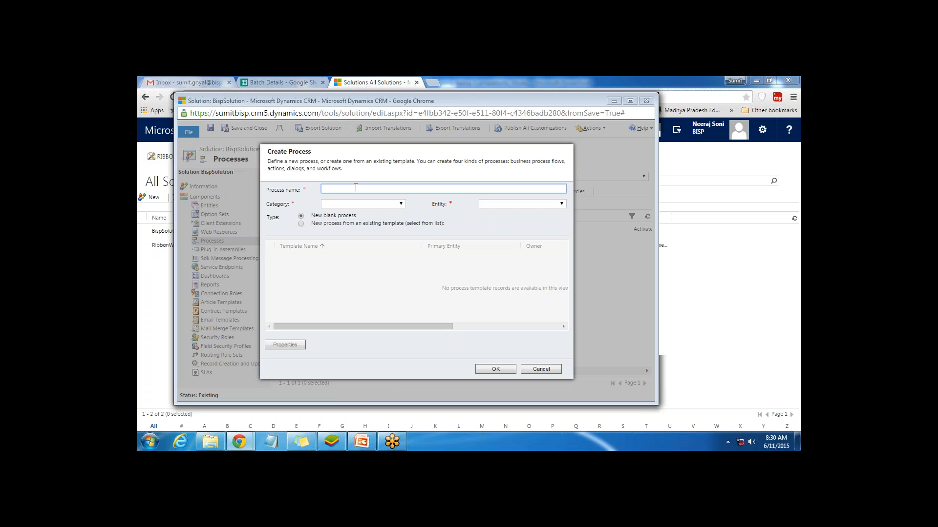
pyautogui.write('Contact Faialog')
pyautogui.click(382, 204)
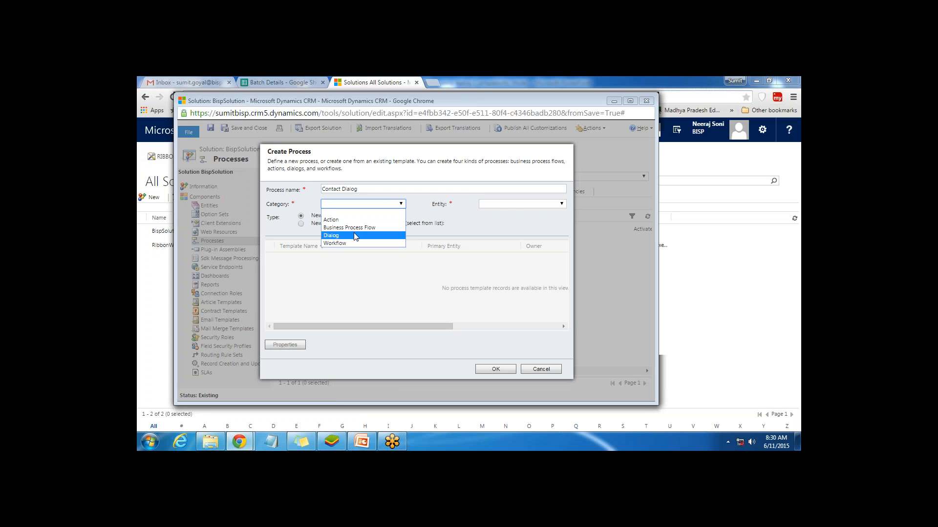
pyautogui.click(354, 232)
pyautogui.click(518, 204)
pyautogui.moveTo(559, 230); pyautogui.dragTo(561, 247)
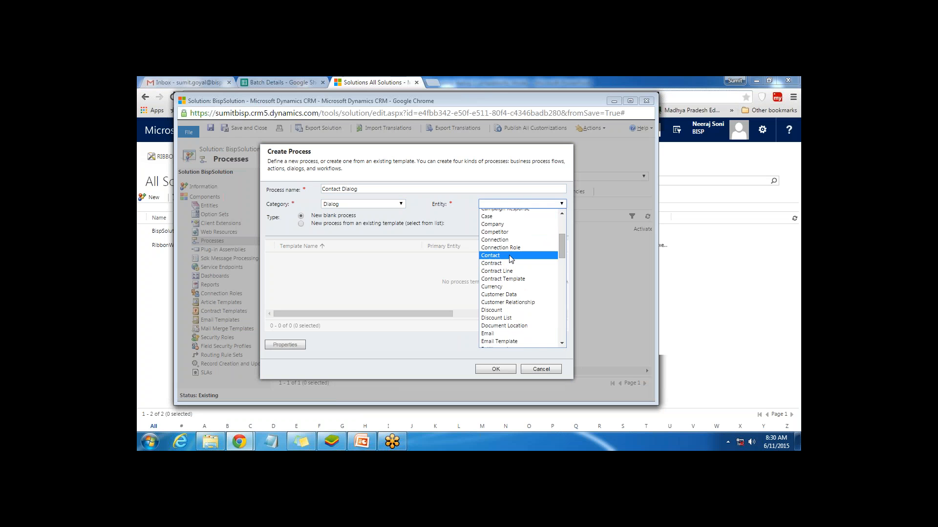
pyautogui.click(510, 256)
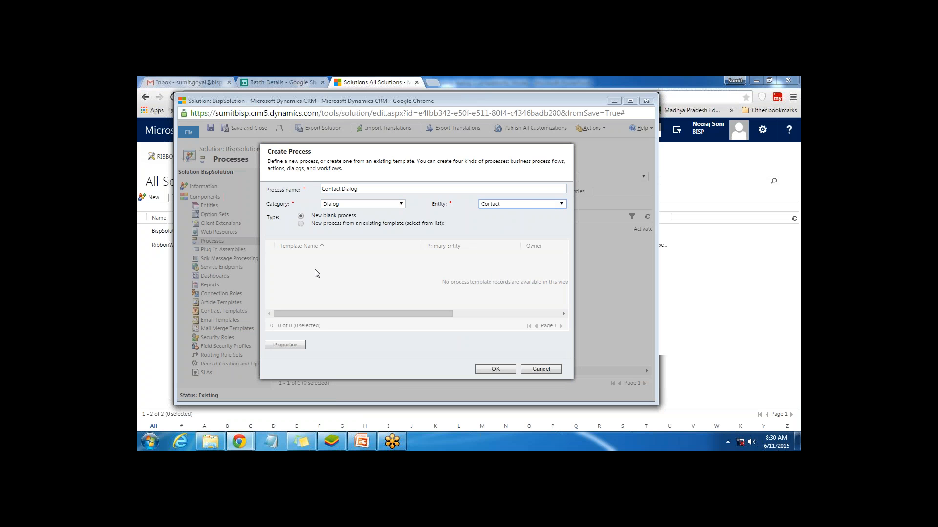
pyautogui.click(495, 370)
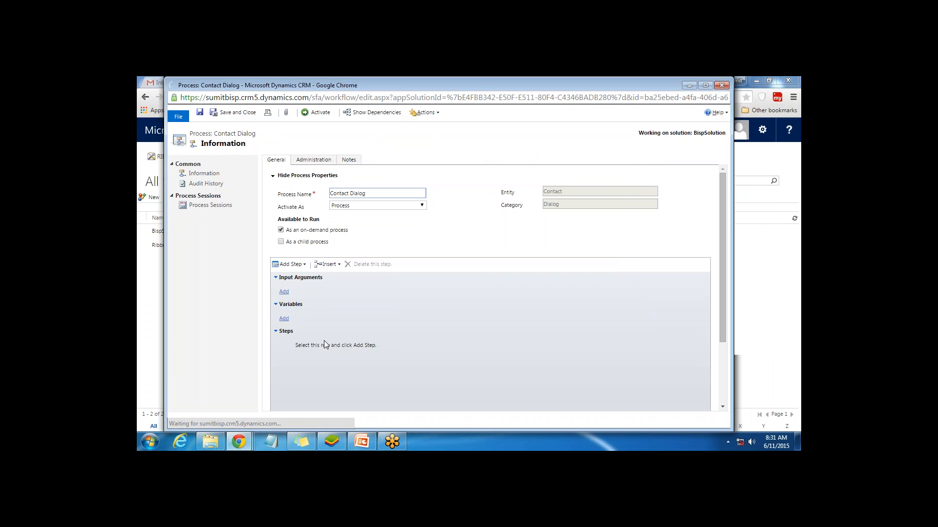
# - Add a Page to the dialog's steps and describe it as Verify from user
pyautogui.click(323, 345)
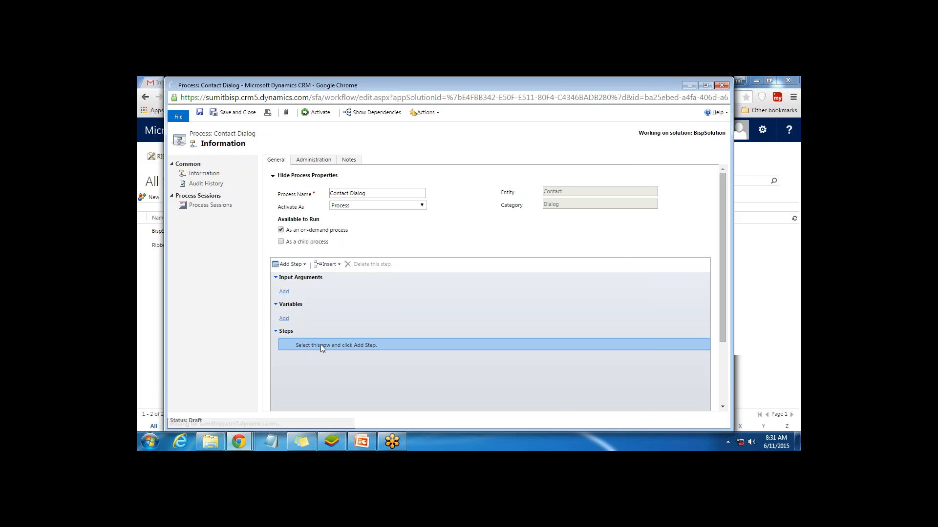
pyautogui.click(297, 264)
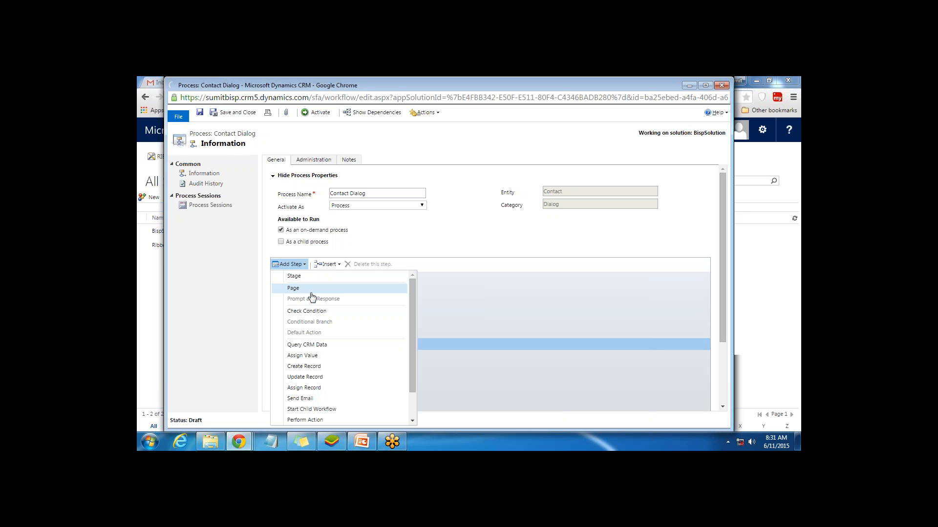
pyautogui.click(311, 292)
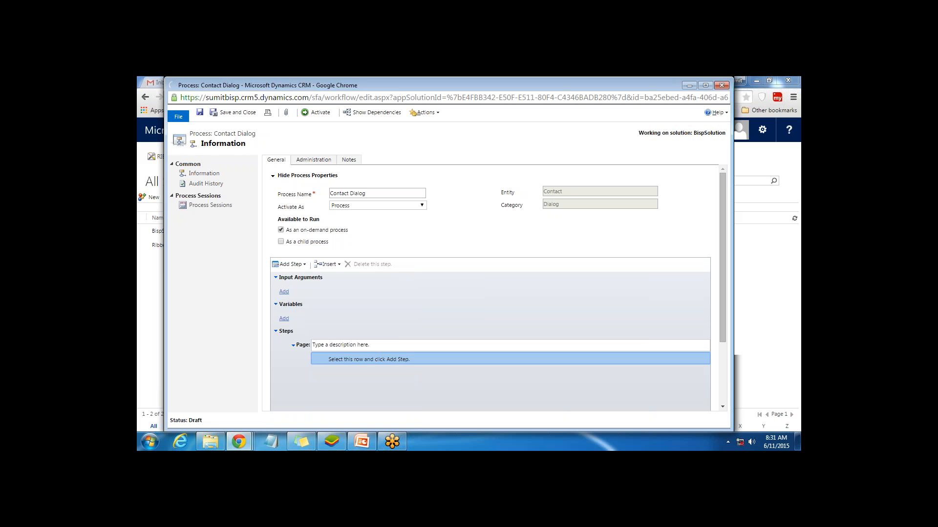
pyautogui.click(299, 345)
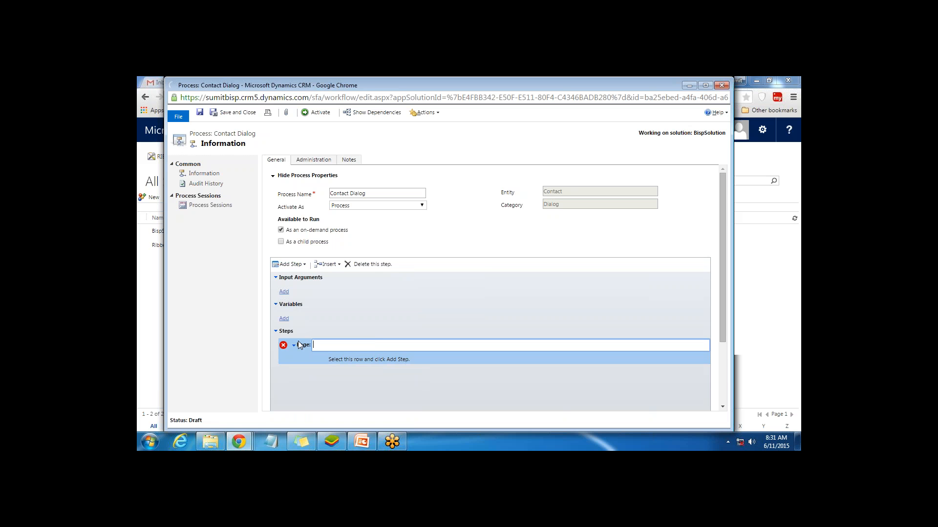
pyautogui.write('Verifyu from')
pyautogui.press('BackSpace')
pyautogui.press('BackSpace')
pyautogui.press('BackSpace')
pyautogui.press('BackSpace')
pyautogui.press('BackSpace')
pyautogui.press('BackSpace')
pyautogui.press('BackSpace')
pyautogui.write('from user')
# - Add a Prompt and Response step inside the page and describe it as Run Workflow?
pyautogui.click(353, 361)
pyautogui.click(305, 265)
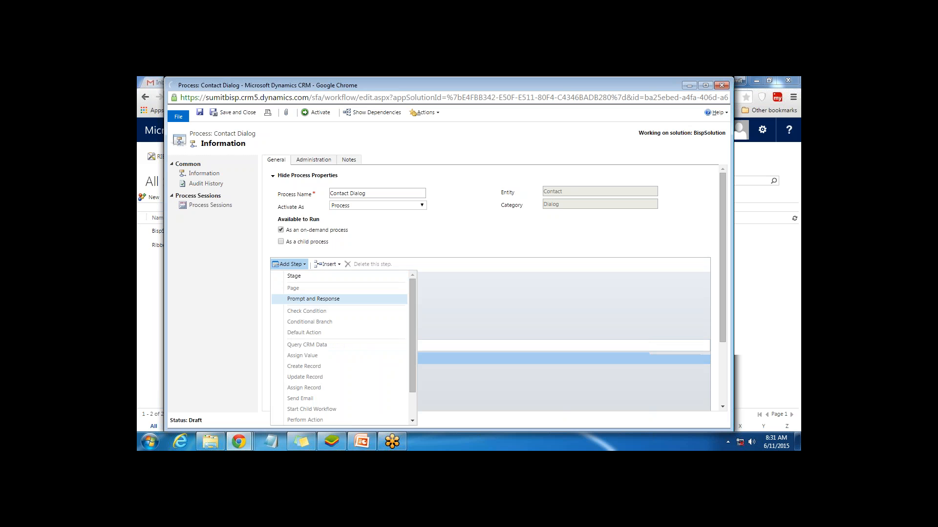
pyautogui.click(315, 298)
pyautogui.click(336, 361)
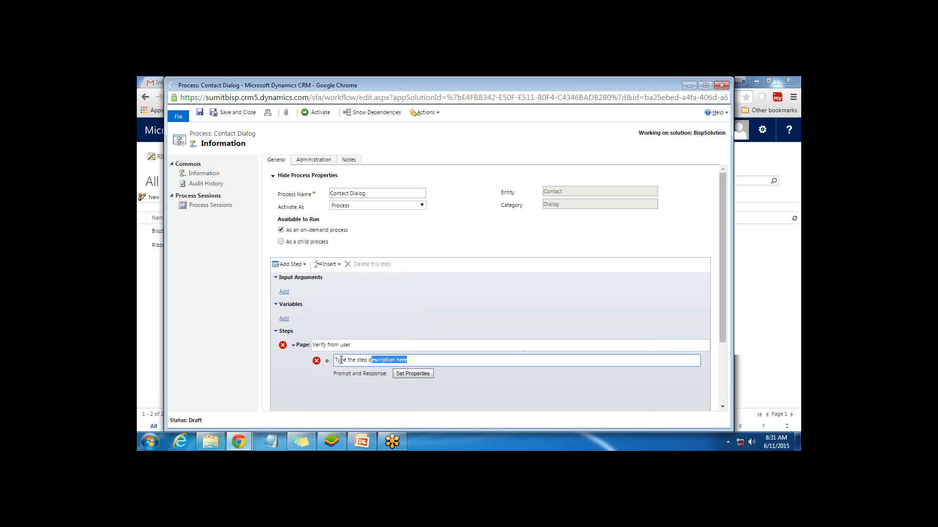
pyautogui.press('BackSpace')
pyautogui.write('Run Workflow?')
# - Open the Prompt and Response properties and set the prompt text to Invoke Workflow?
pyautogui.click(430, 375)
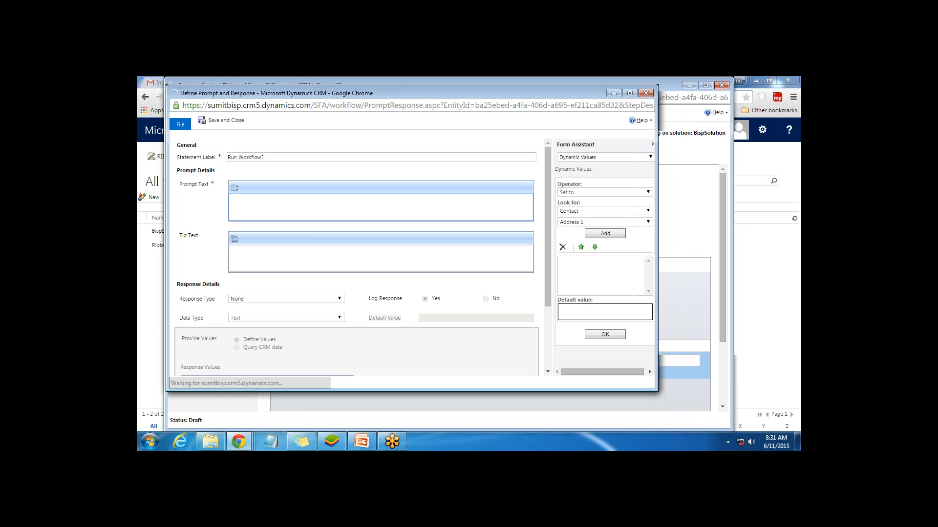
pyautogui.write('Do you want o')
pyautogui.press('BackSpace')
pyautogui.press('BackSpace')
pyautogui.press('BackSpace')
pyautogui.press('BackSpace')
pyautogui.press('BackSpace')
pyautogui.press('BackSpace')
pyautogui.press('BackSpace')
pyautogui.press('BackSpace')
pyautogui.press('BackSpace')
pyautogui.press('BackSpace')
pyautogui.press('BackSpace')
pyautogui.press('BackSpace')
pyautogui.press('BackSpace')
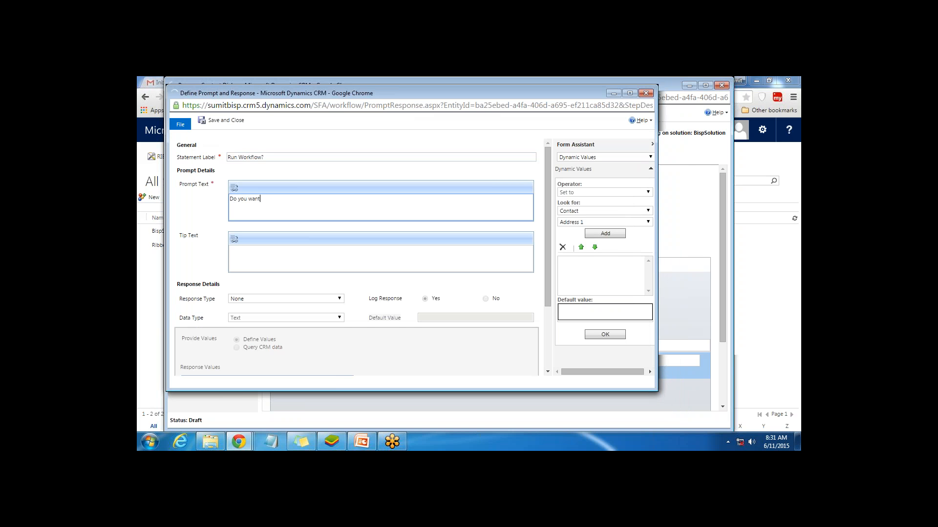
pyautogui.write('Invo')
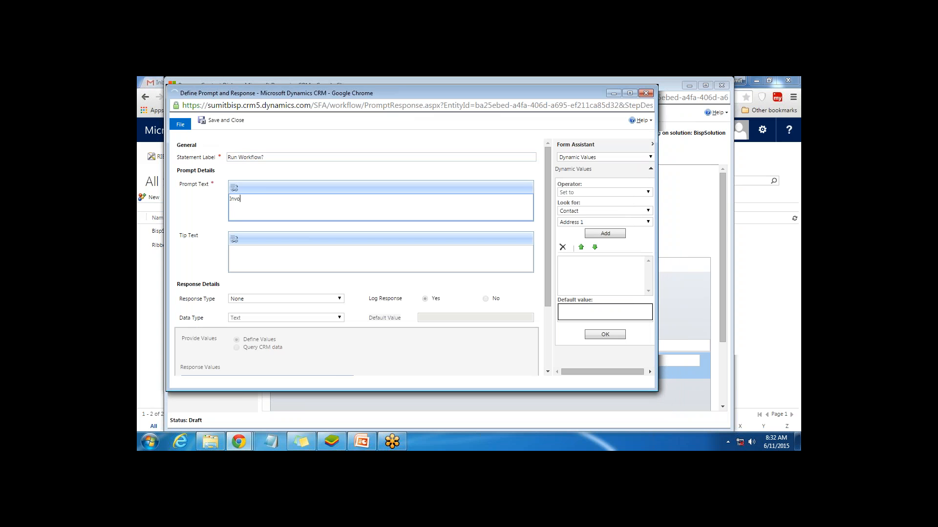
pyautogui.write('ke Workflow?')
# - Set the prompt's response type to Option Set (radio buttons)
pyautogui.click(251, 299)
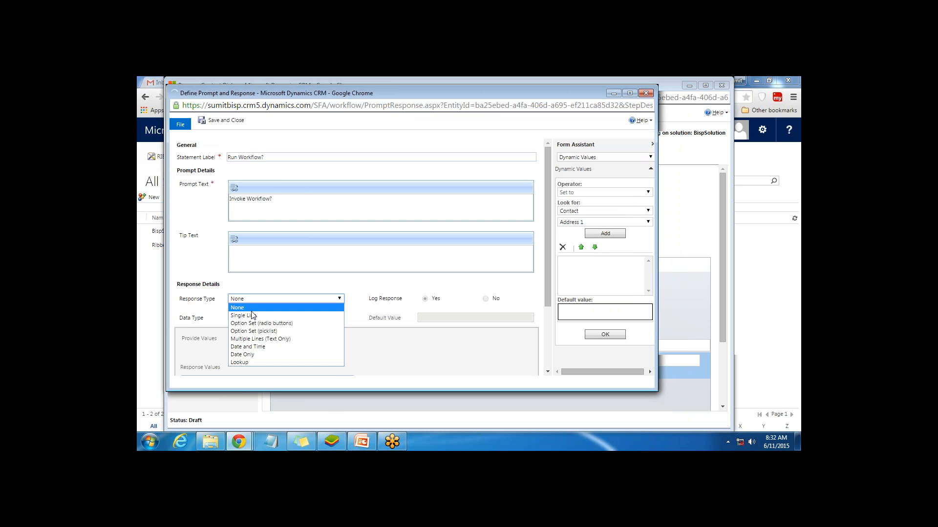
pyautogui.click(259, 324)
pyautogui.scroll(-2, 224, 341)
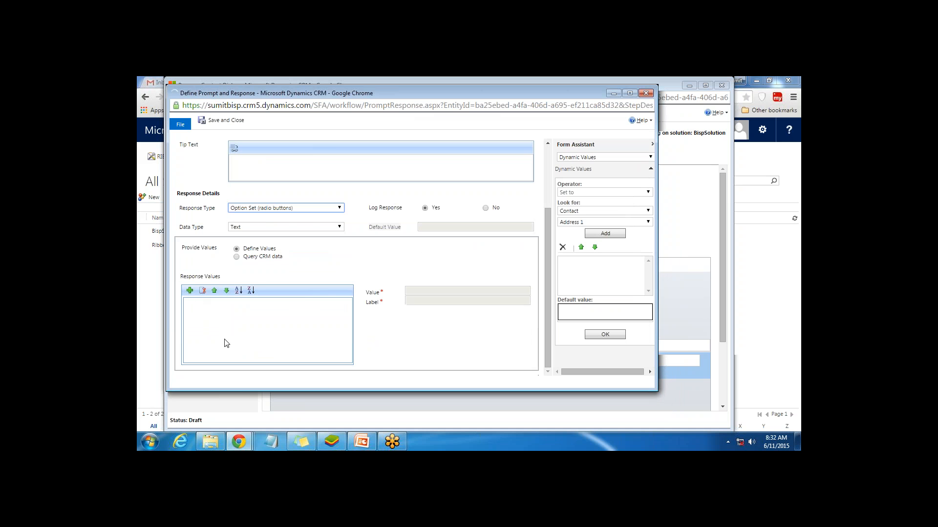
# - Add a response value labelled Yes with value 0, and add a second response value below it
pyautogui.click(189, 290)
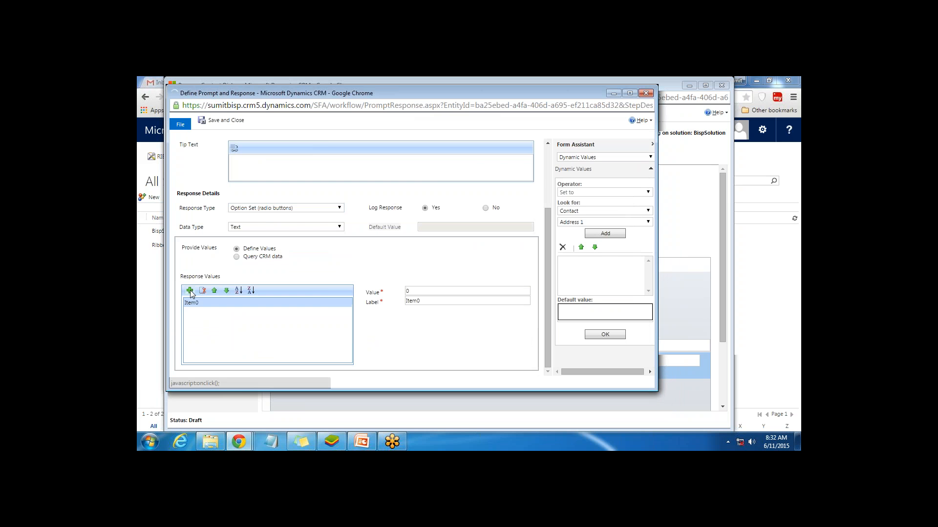
pyautogui.click(273, 211)
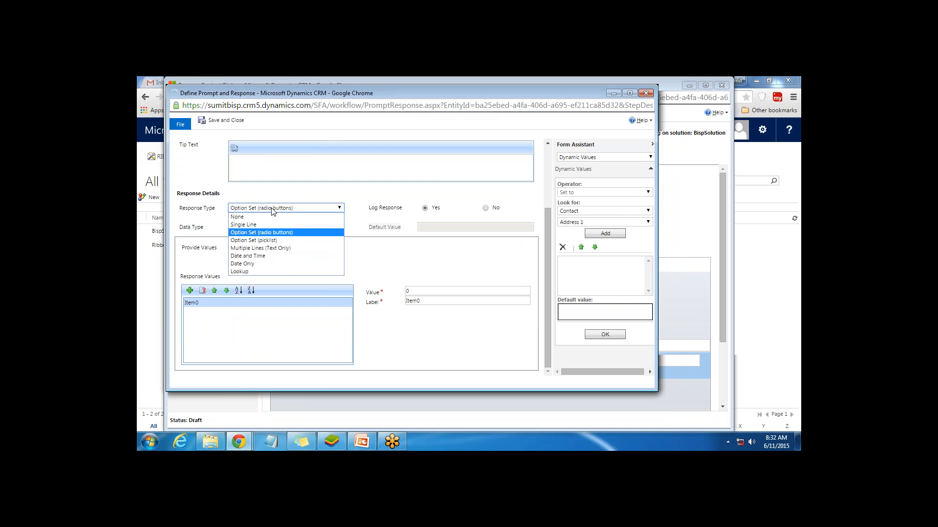
pyautogui.click(393, 263)
pyautogui.click(213, 304)
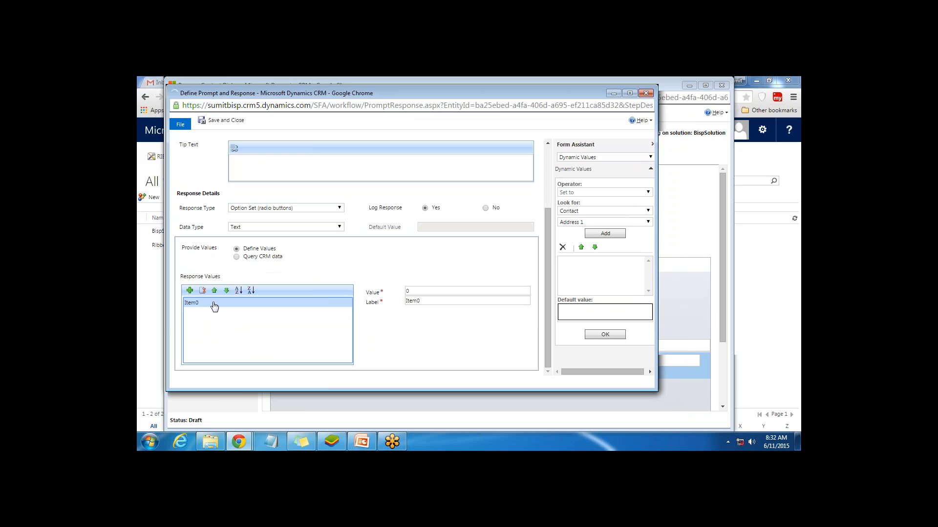
pyautogui.click(329, 308)
pyautogui.write('Yes')
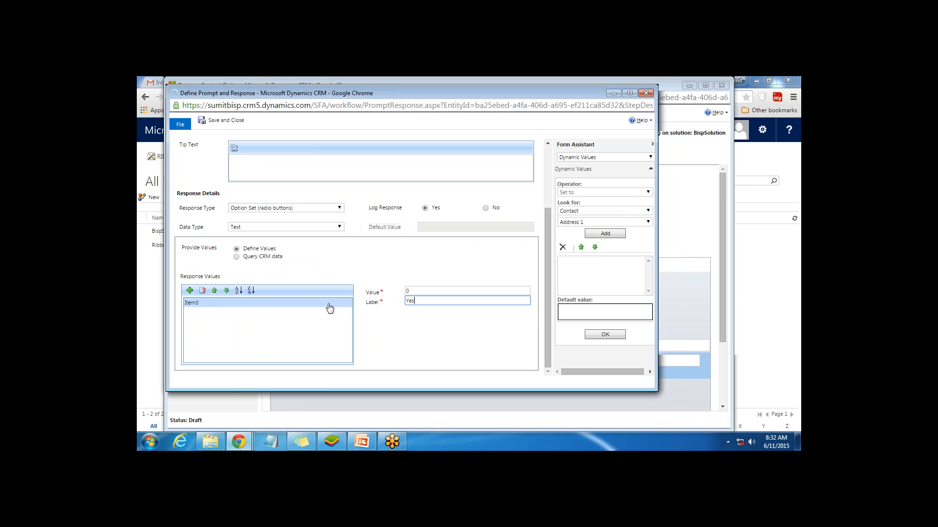
pyautogui.press('Return')
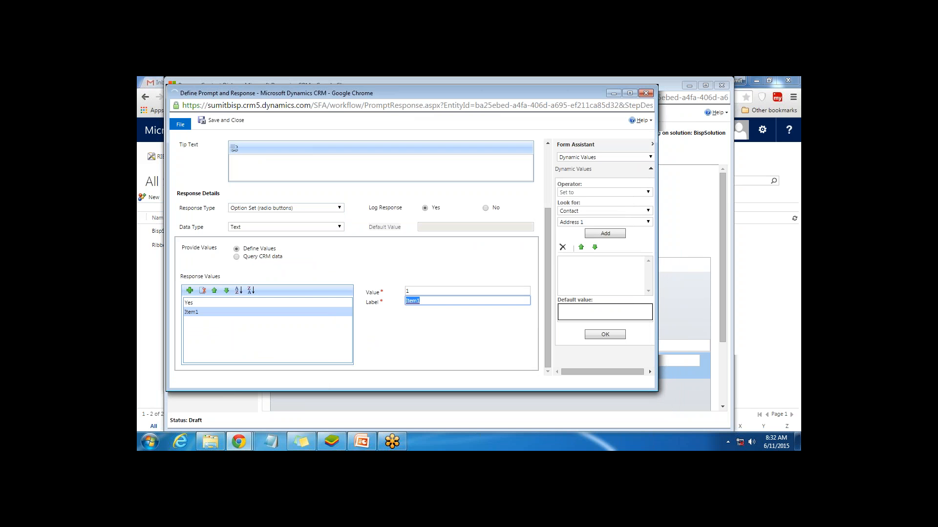
# - Label the second response value No, and save and close the prompt and response definition
pyautogui.write('No')
pyautogui.click(458, 344)
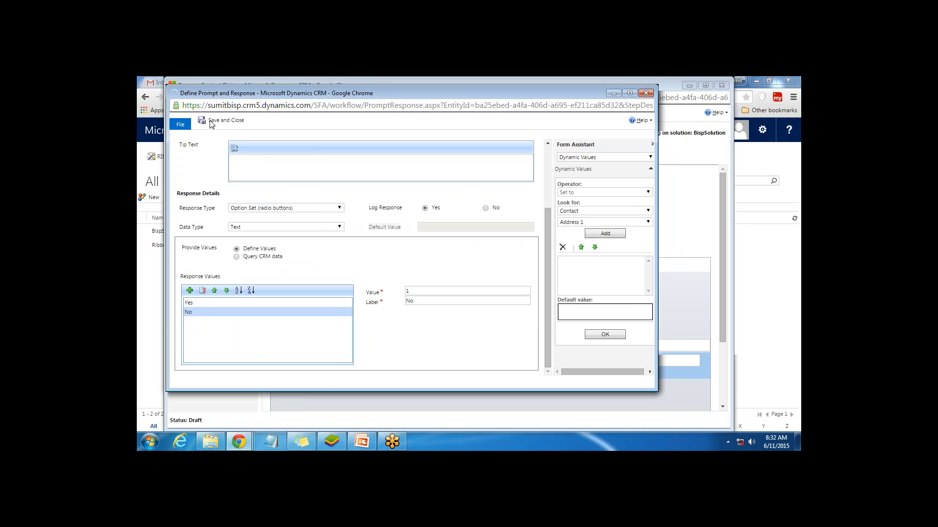
pyautogui.click(220, 121)
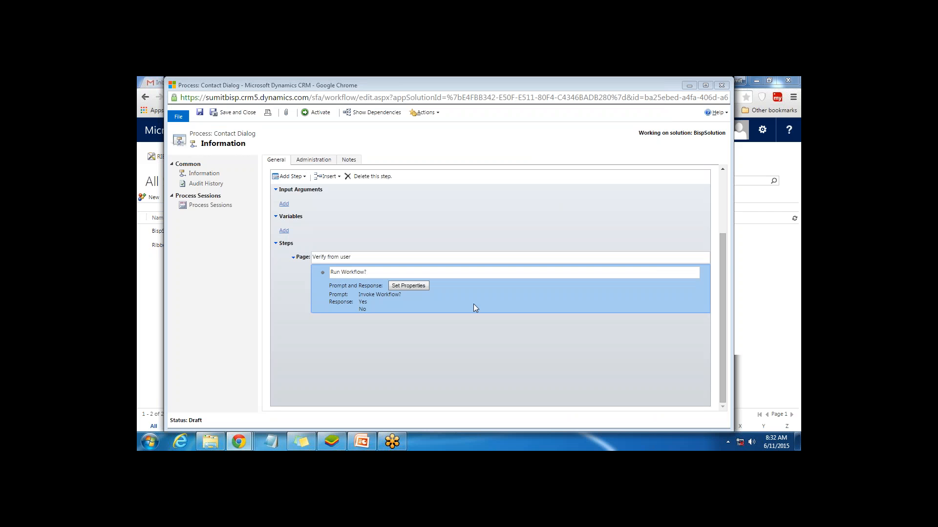
# - Add a Check Condition step after the Verify from user page
pyautogui.click(290, 176)
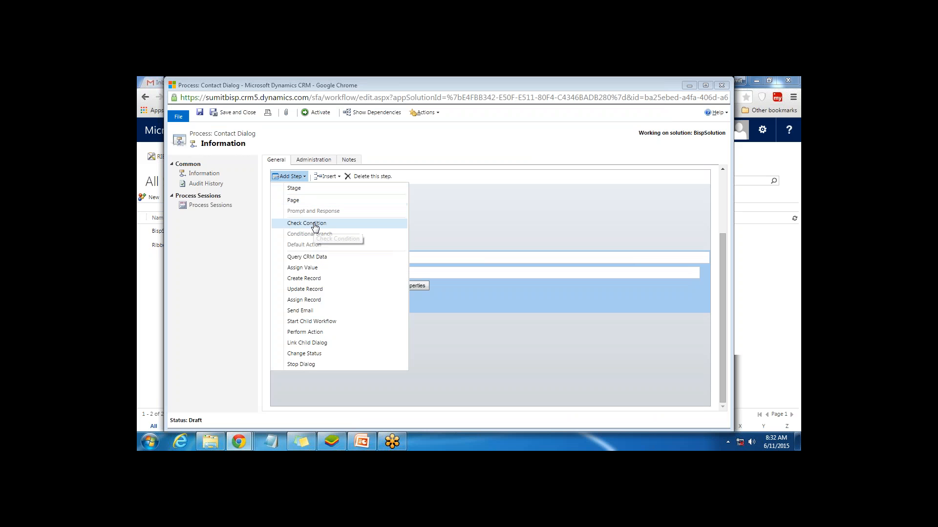
pyautogui.click(523, 221)
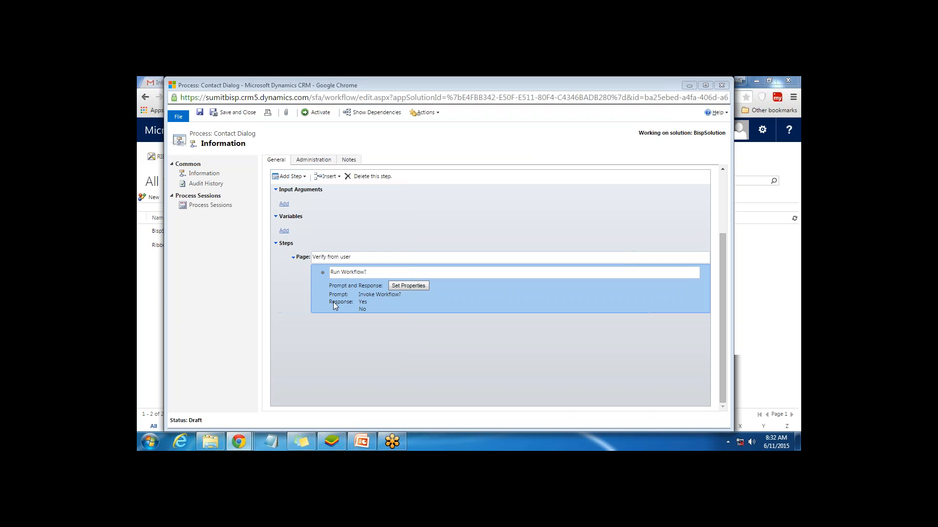
pyautogui.click(301, 176)
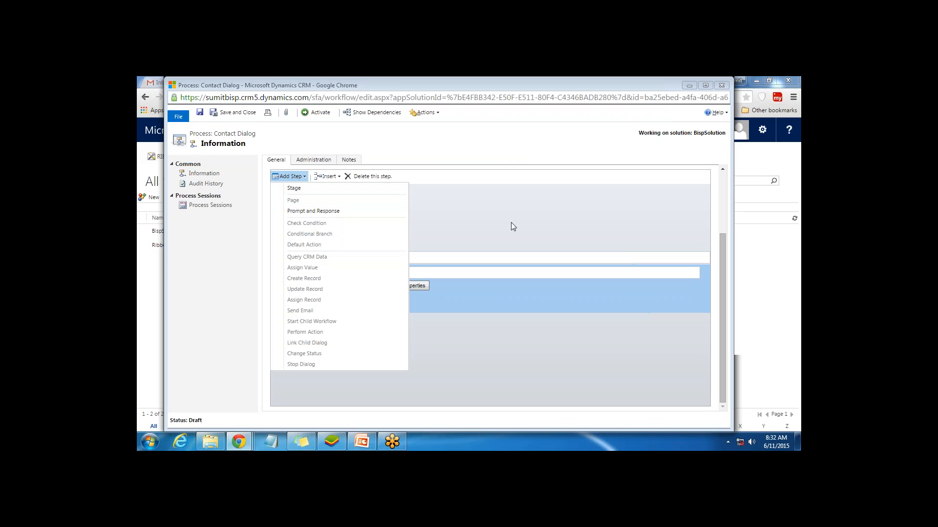
pyautogui.click(511, 223)
pyautogui.click(292, 177)
pyautogui.click(447, 212)
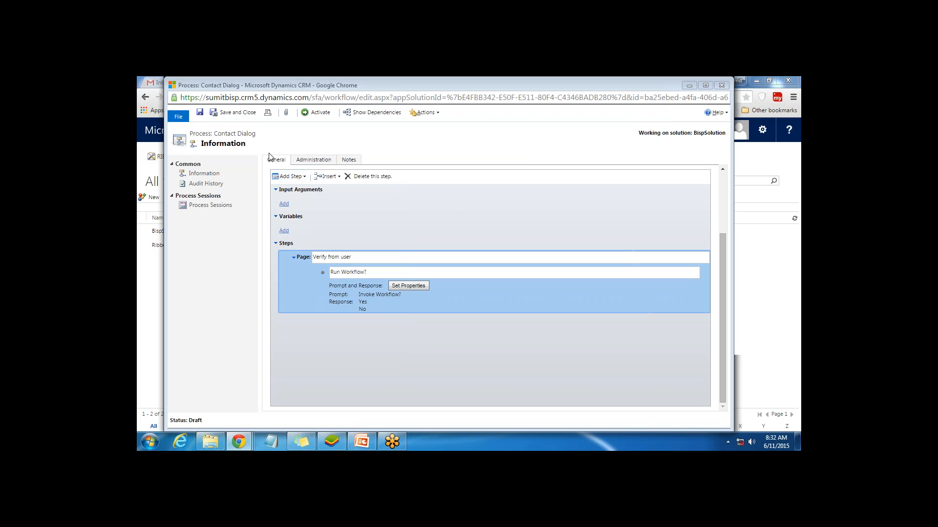
pyautogui.click(292, 176)
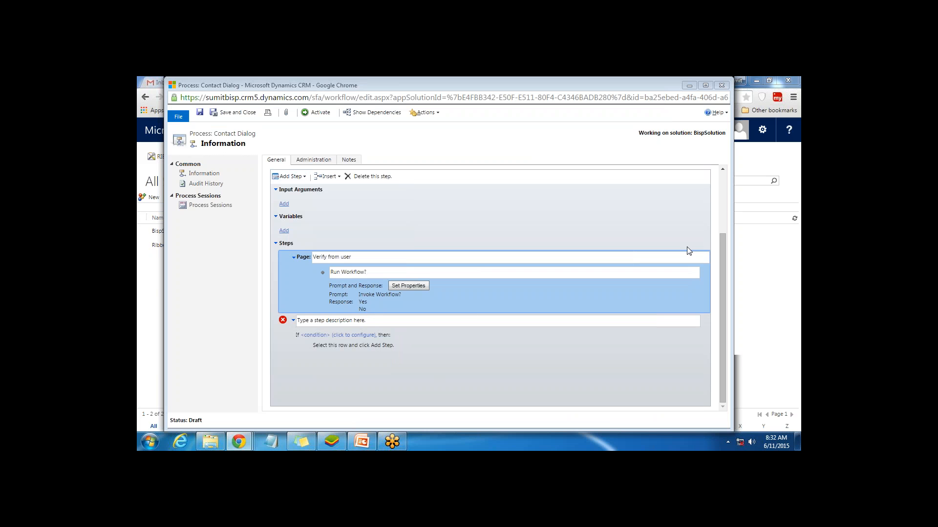
# - Describe the check condition step as Check User input
pyautogui.click(281, 324)
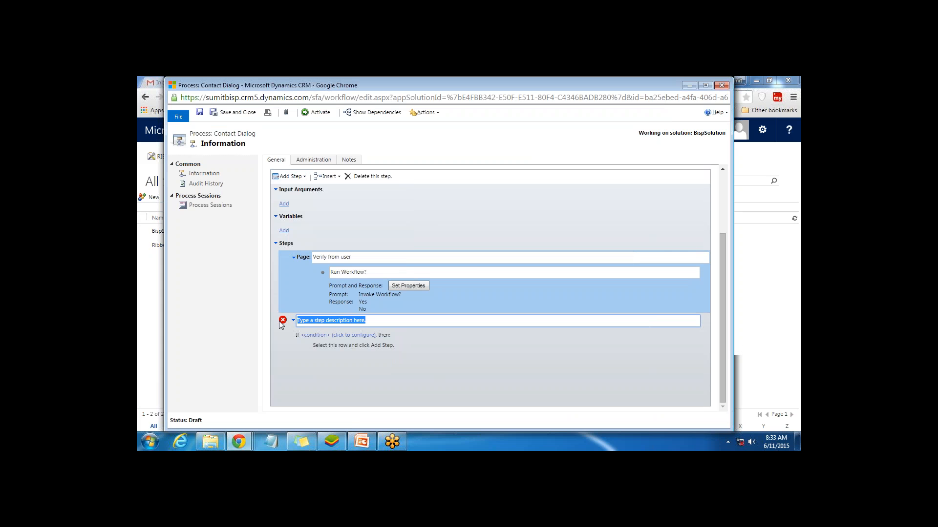
pyautogui.moveTo(282, 325)
pyautogui.write('Check Con')
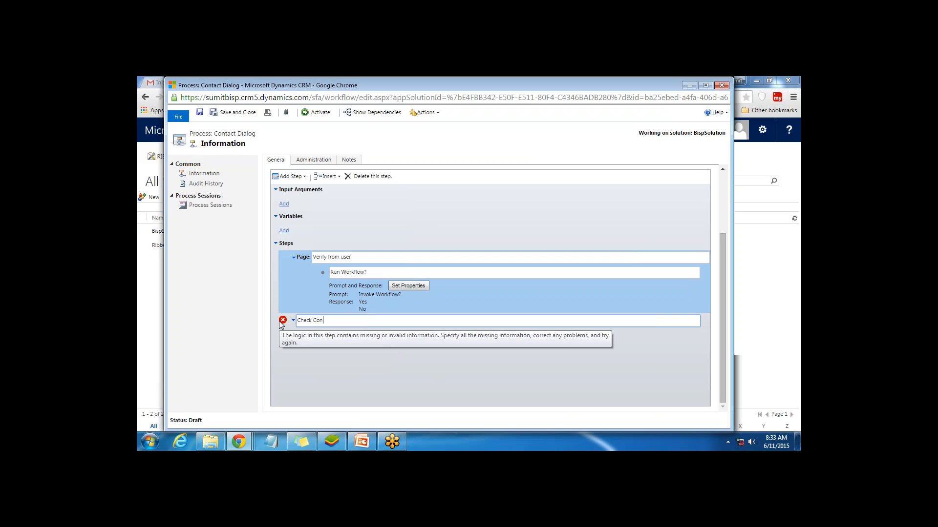
pyautogui.press('BackSpace')
pyautogui.press('BackSpace')
pyautogui.press('BackSpace')
pyautogui.write('User input')
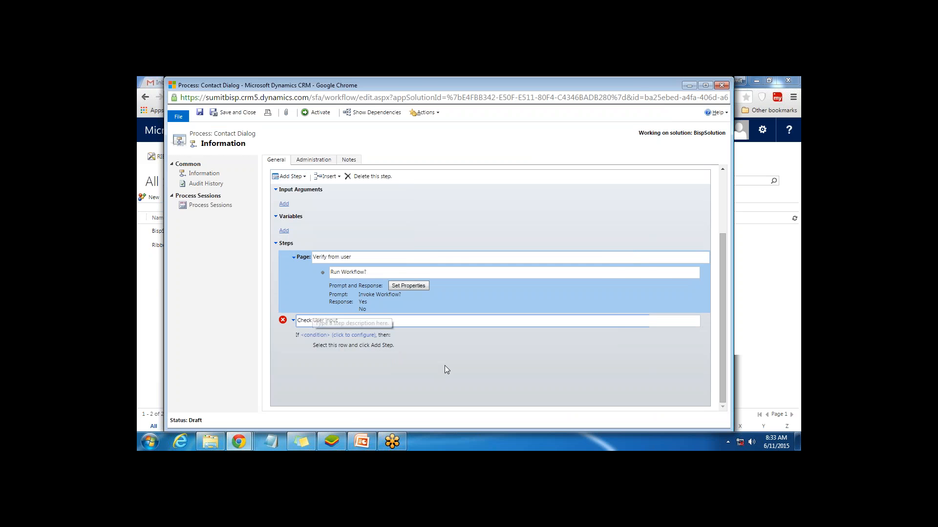
# - Open the step's condition and base it on the Response Label of Run Workflow?
pyautogui.click(322, 336)
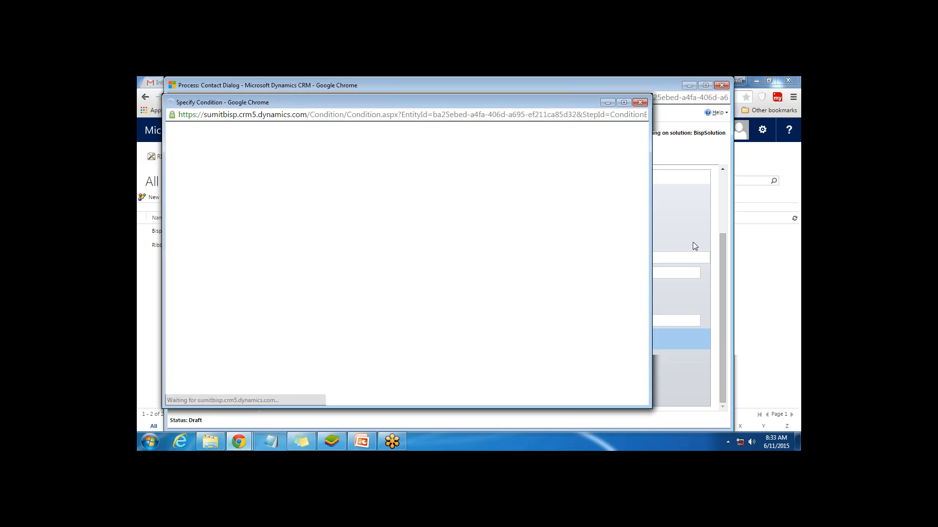
pyautogui.click(217, 171)
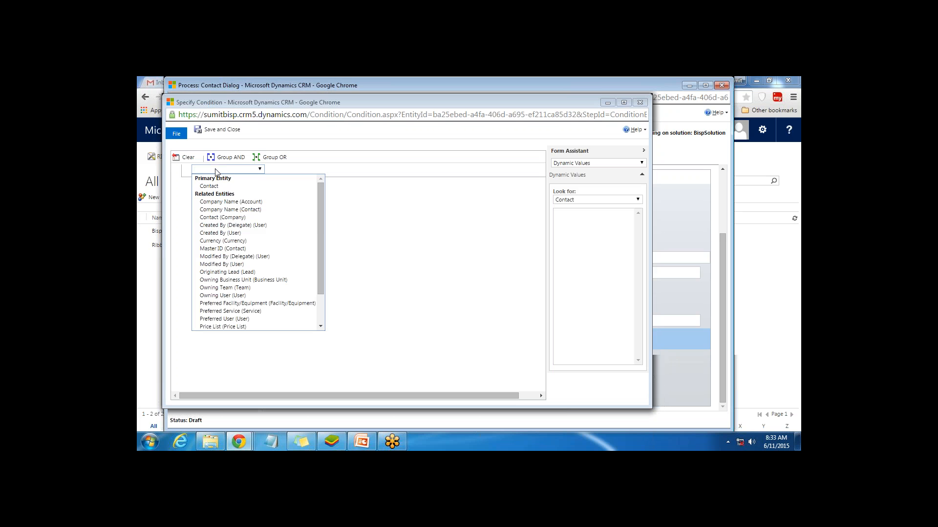
pyautogui.moveTo(319, 210); pyautogui.dragTo(318, 277)
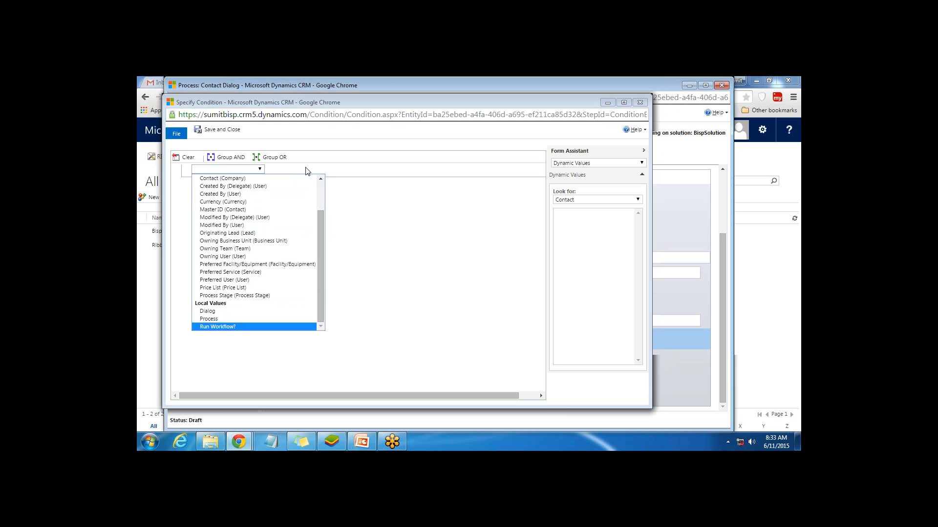
pyautogui.click(232, 331)
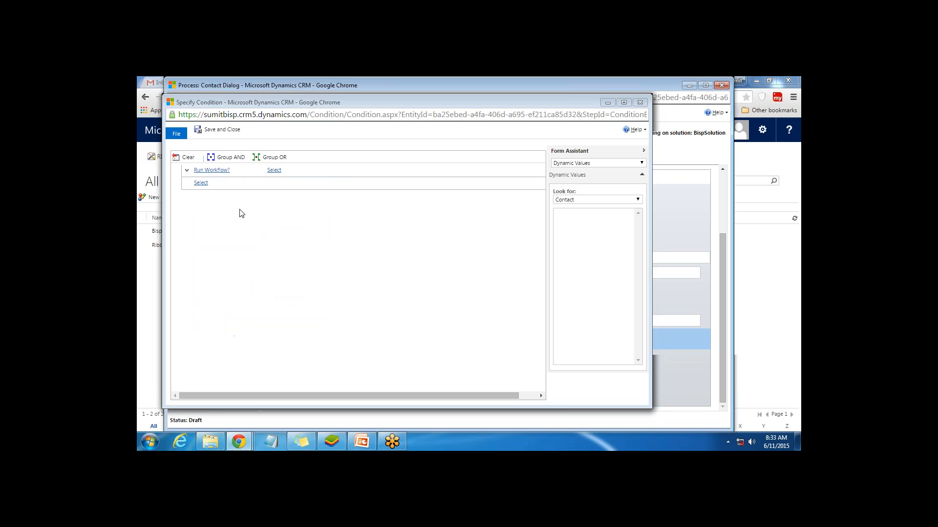
pyautogui.click(272, 170)
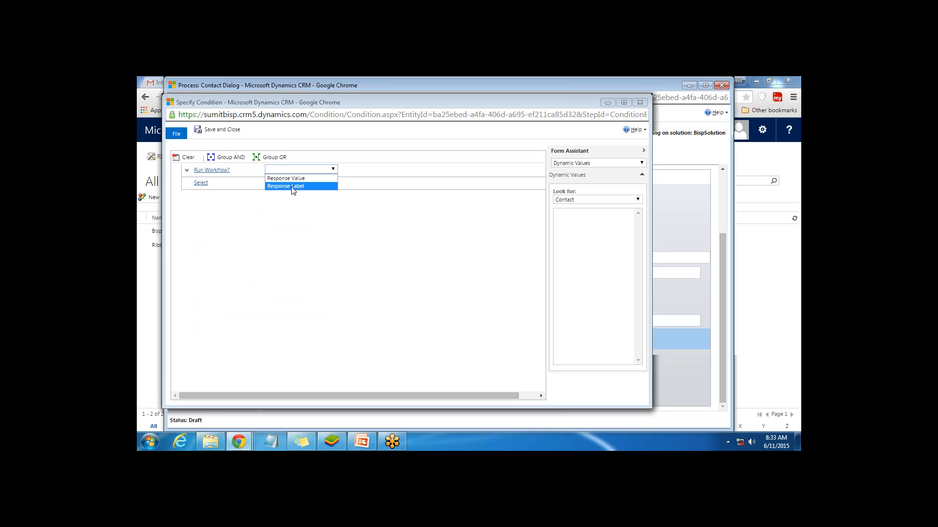
pyautogui.click(292, 190)
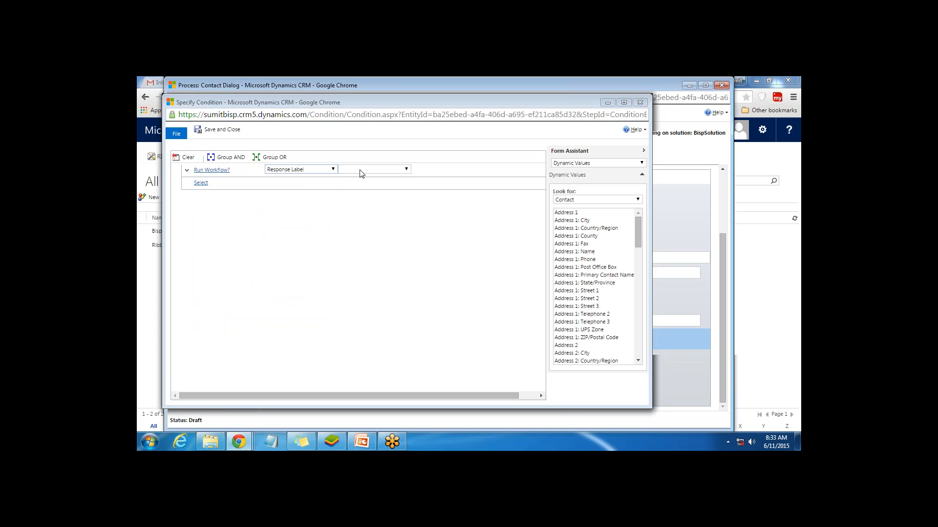
# - Complete the condition with the operator Equals and the value Yes, then save it and return to the Contact Dialog process
pyautogui.click(360, 171)
pyautogui.click(348, 179)
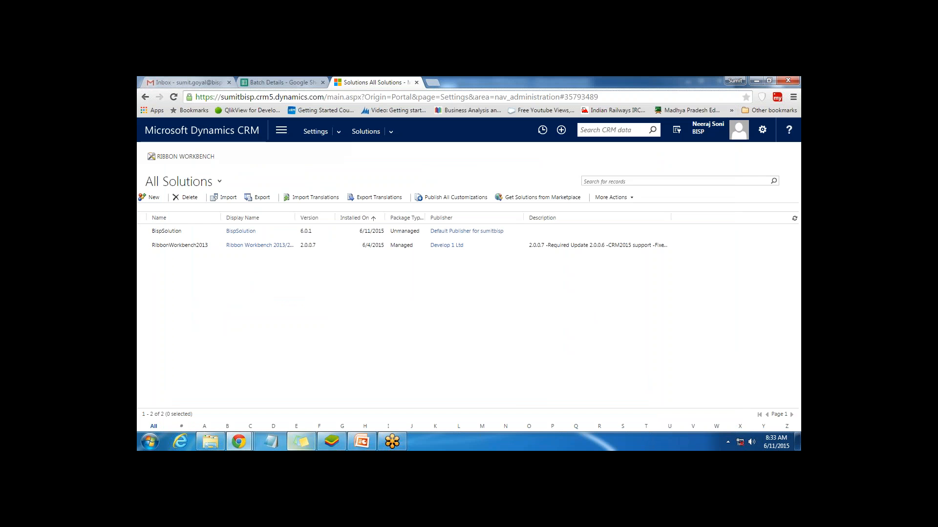
pyautogui.moveTo(239, 442)
pyautogui.click(306, 391)
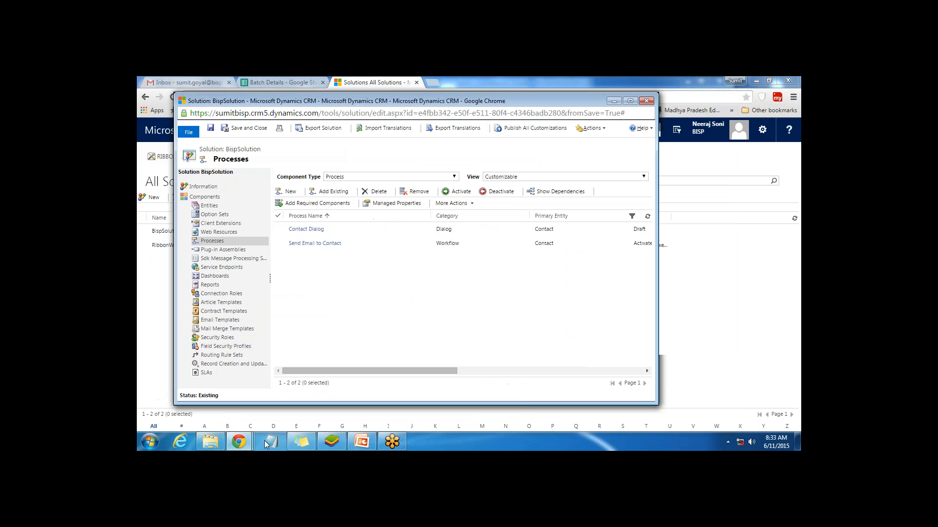
pyautogui.click(454, 358)
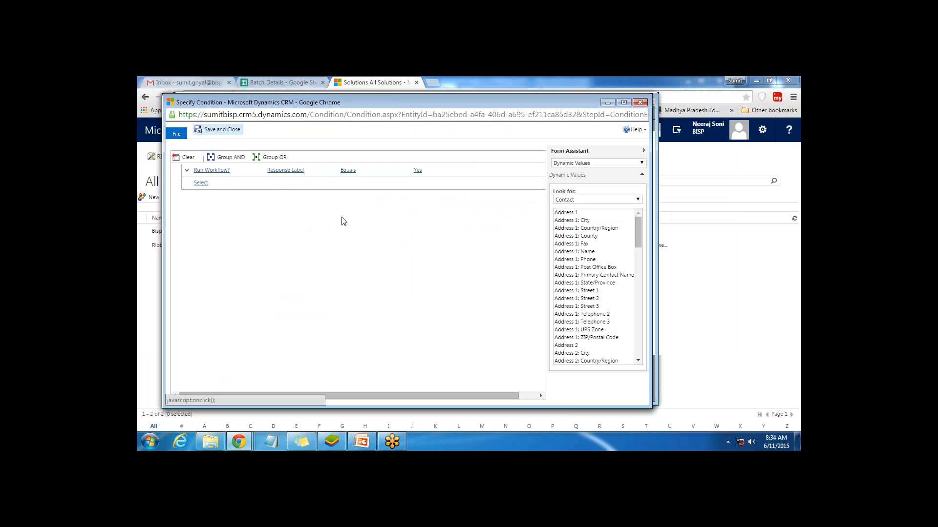
pyautogui.click(220, 129)
pyautogui.moveTo(238, 442)
pyautogui.click(437, 394)
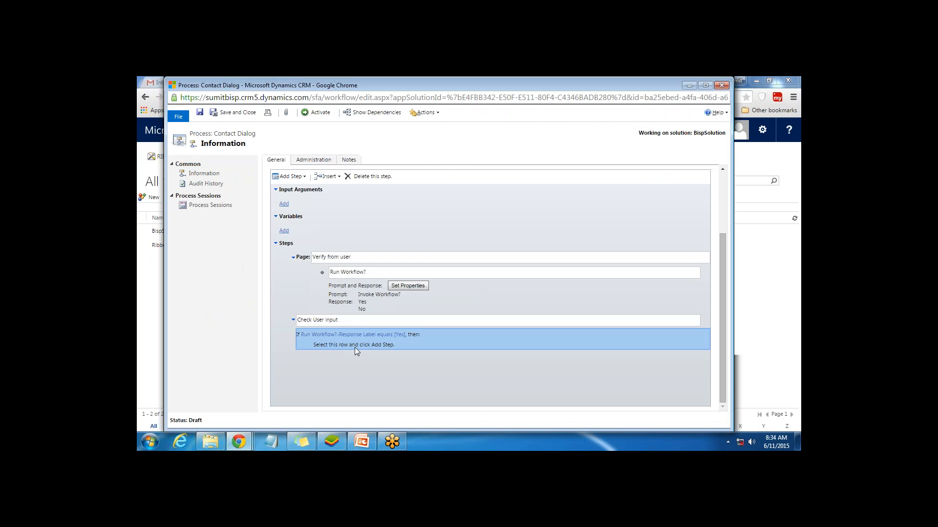
# - Under the Yes condition, add a Start Child Workflow step for Contact using the Send Email to Contact workflow created 6/11/2015 8:26 AM
pyautogui.click(355, 348)
pyautogui.click(290, 176)
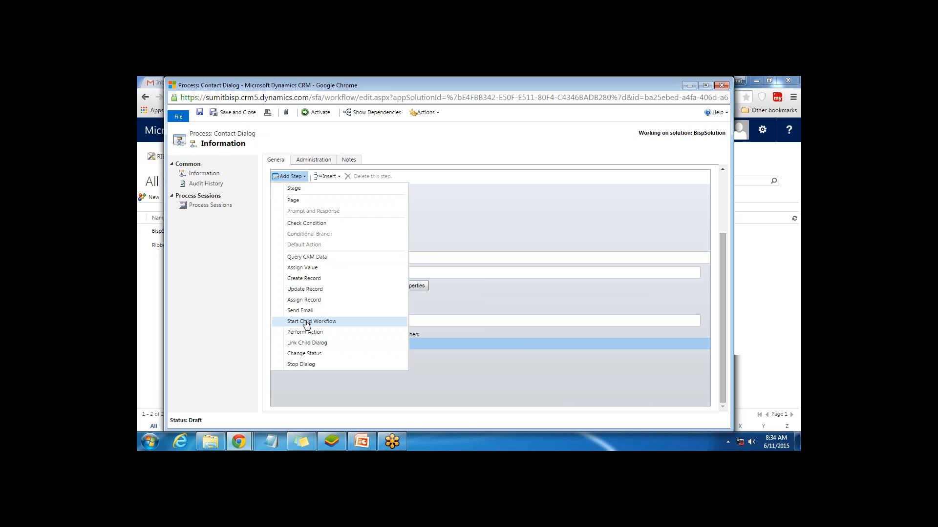
pyautogui.click(306, 322)
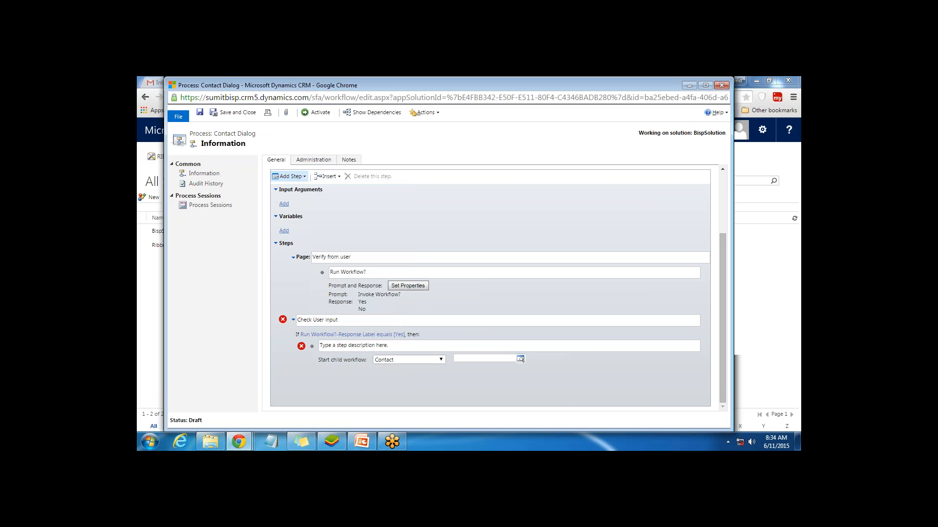
pyautogui.click(511, 362)
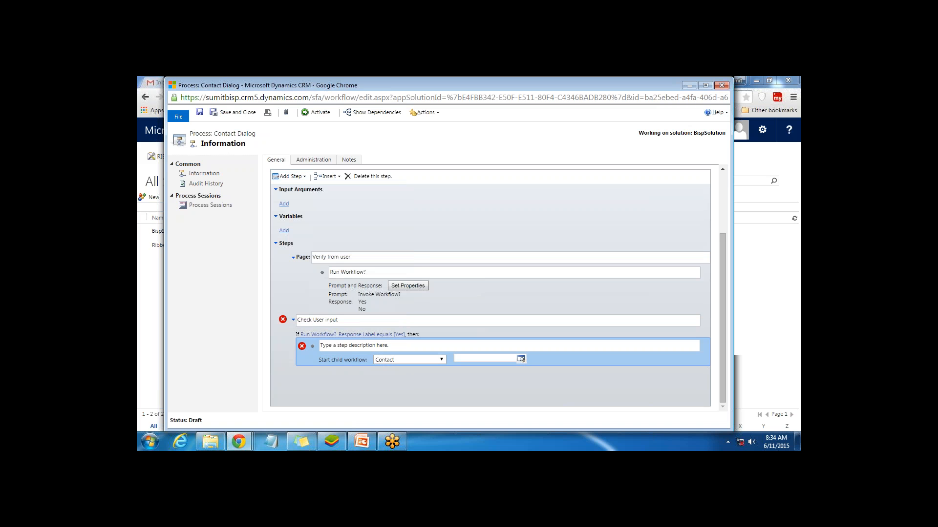
pyautogui.click(511, 360)
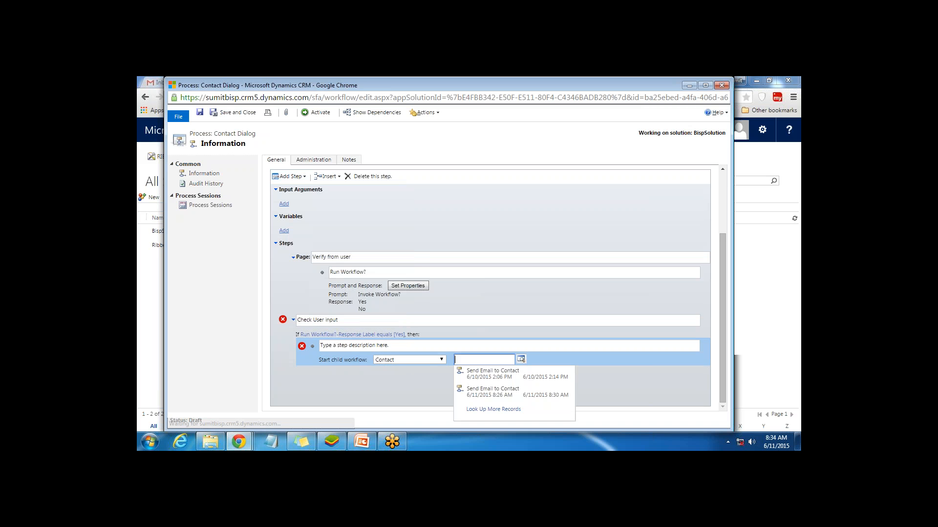
pyautogui.click(491, 393)
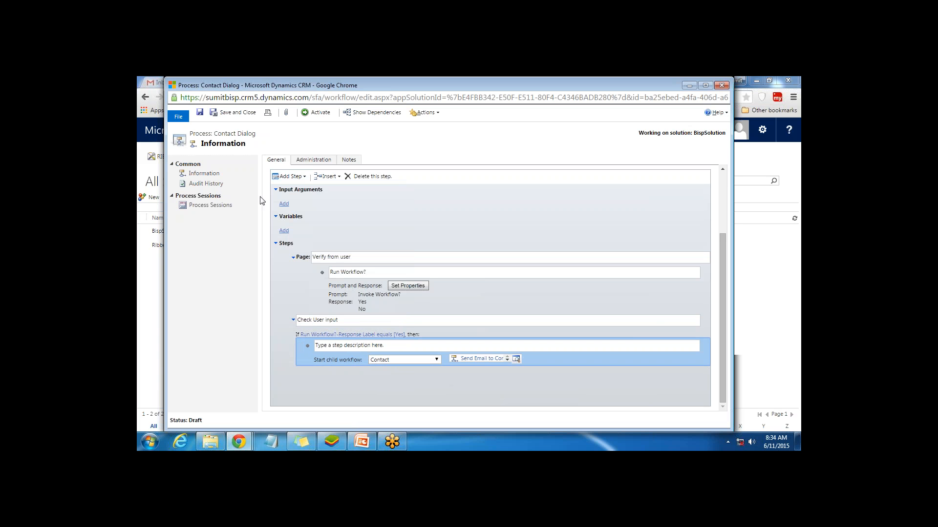
# - Save and activate the Contact Dialog process, then close it
pyautogui.click(199, 113)
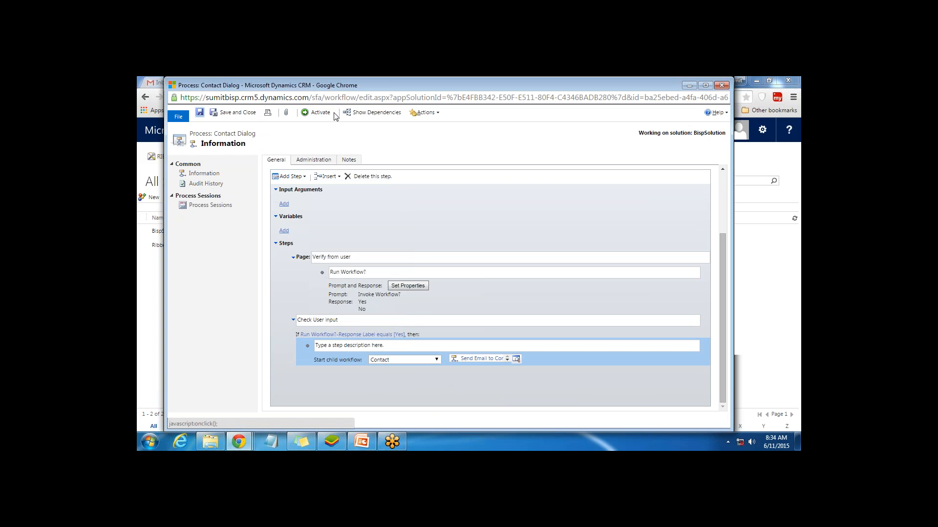
pyautogui.click(318, 115)
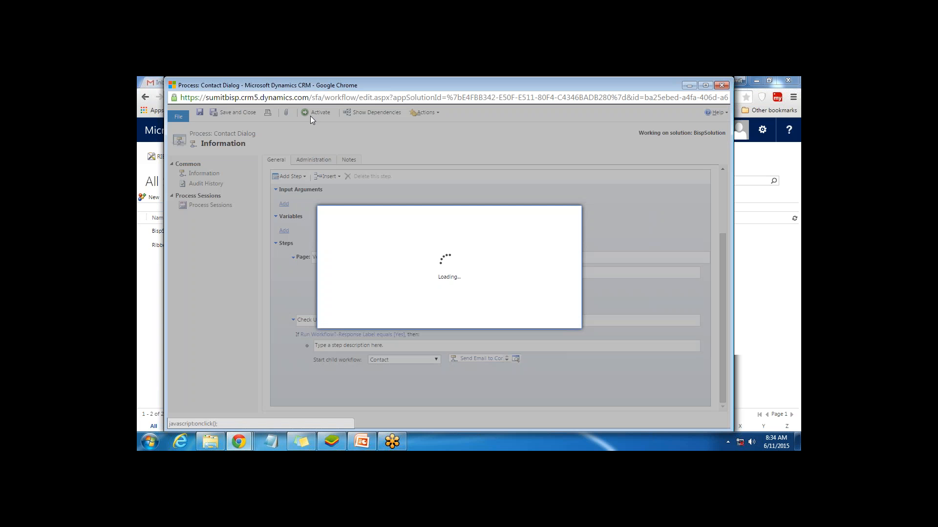
pyautogui.press('Return')
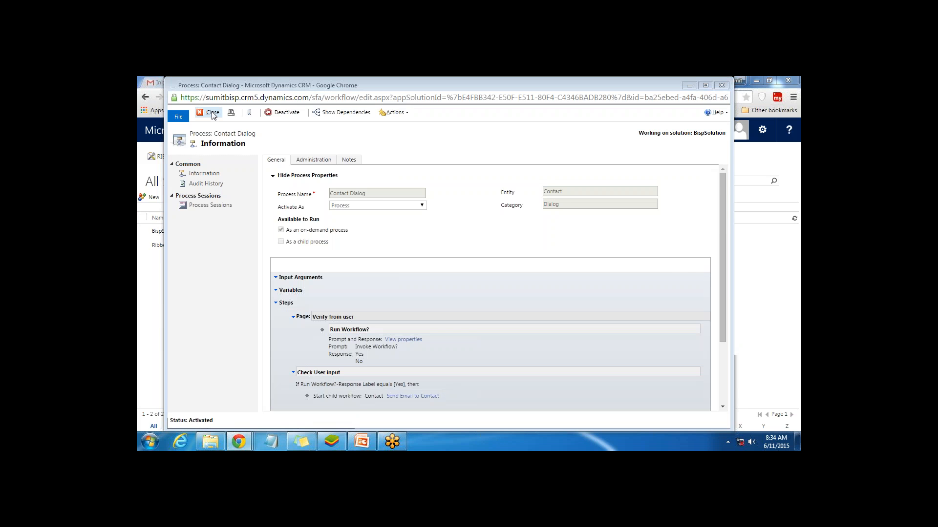
pyautogui.click(213, 115)
# - Publish all customizations, and save and close the BispSolution solution
pyautogui.click(535, 128)
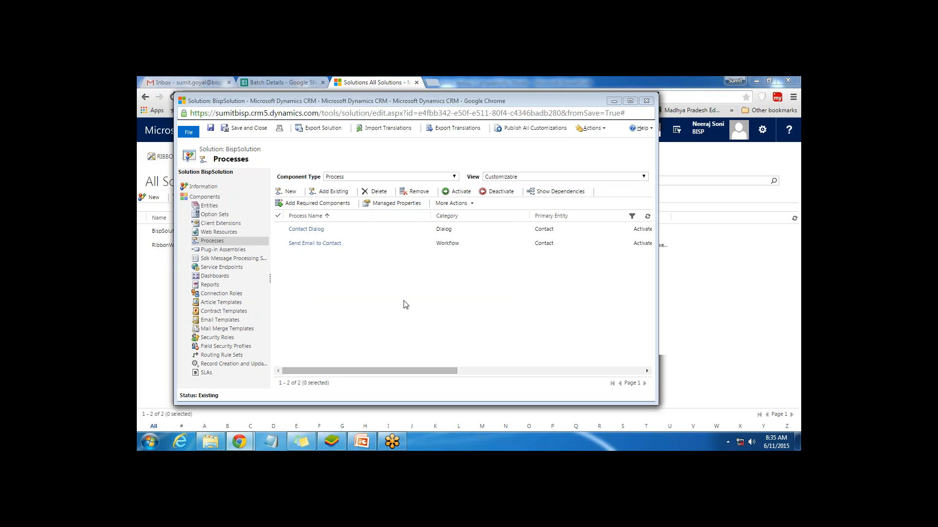
pyautogui.click(245, 129)
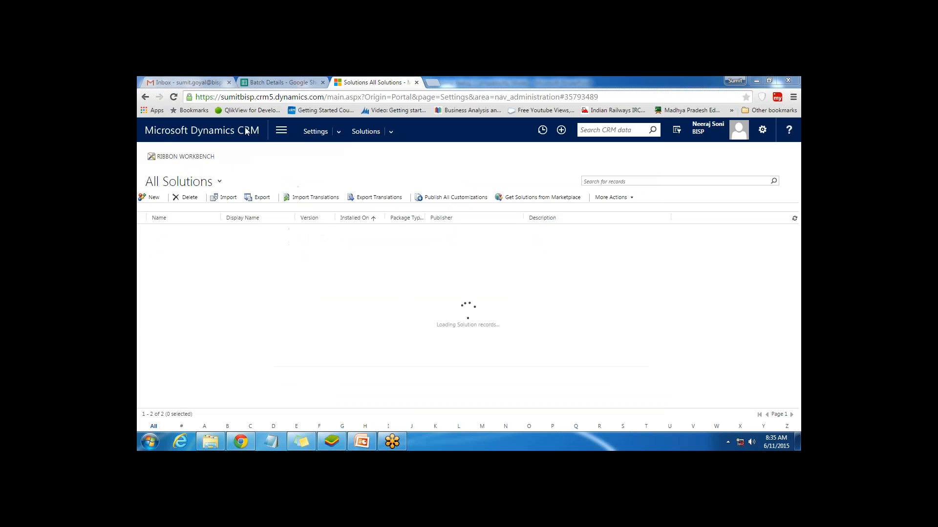
# - Go to the Contacts list in the Sales area
pyautogui.click(282, 132)
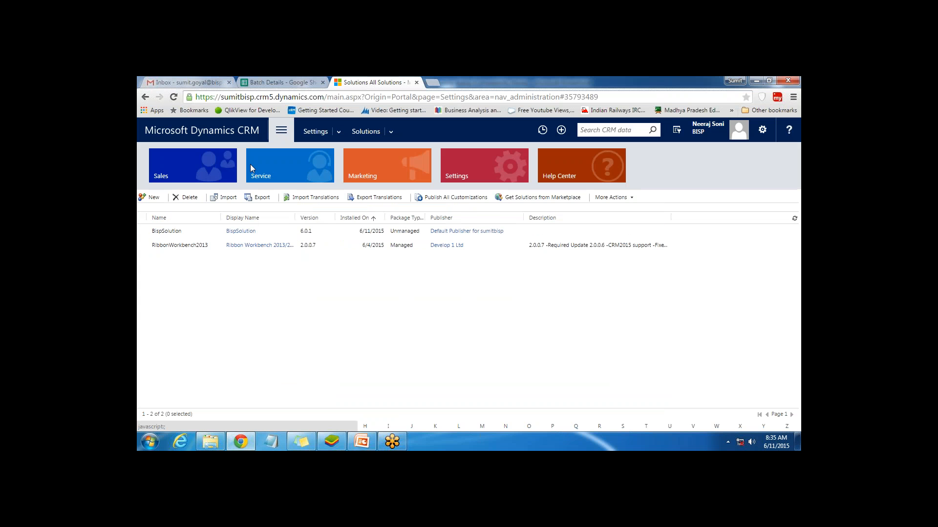
pyautogui.click(177, 181)
pyautogui.click(281, 246)
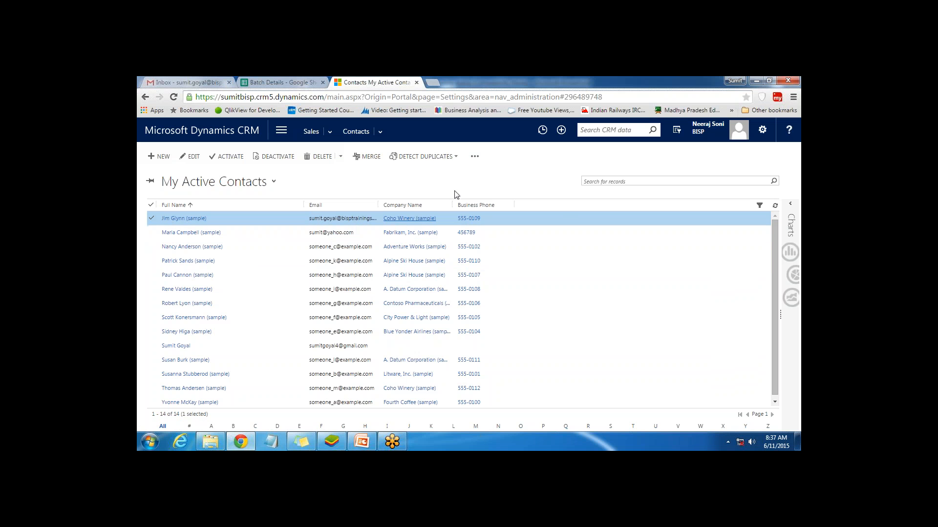
# - Run the Contact Dialog on the selected contact, answer Yes to Invoke Workflow?, and finish the dialog
pyautogui.click(474, 157)
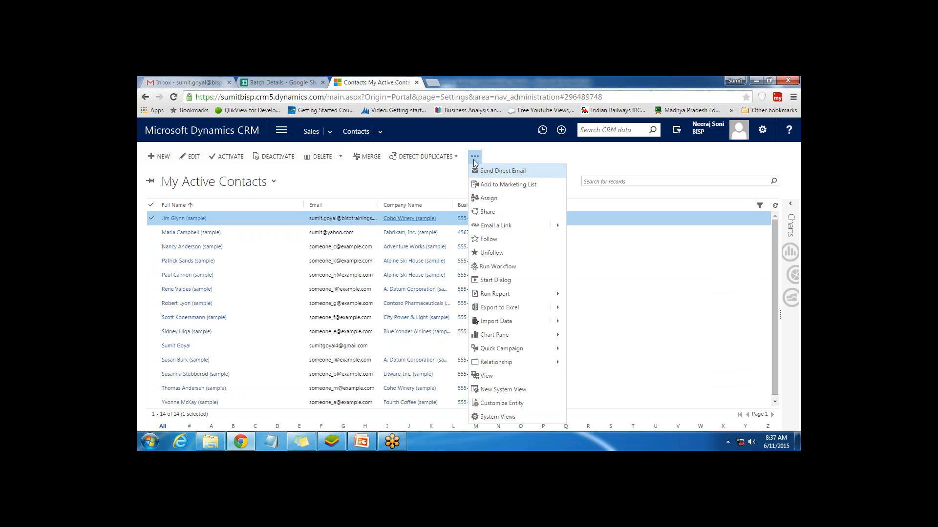
pyautogui.click(476, 279)
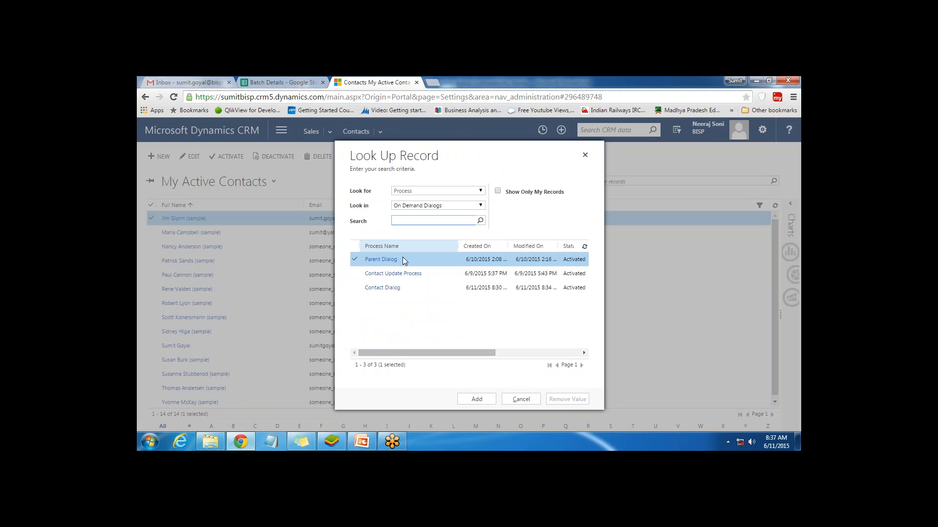
pyautogui.click(354, 288)
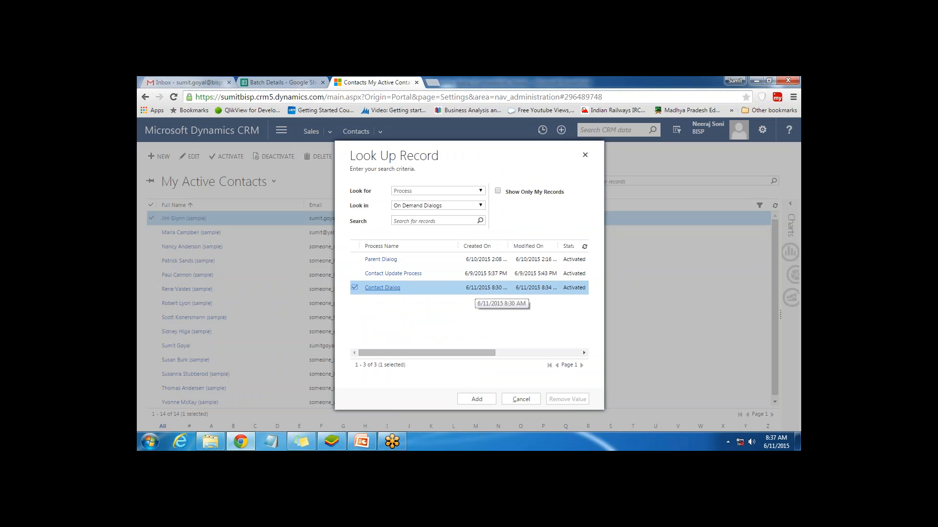
pyautogui.click(477, 400)
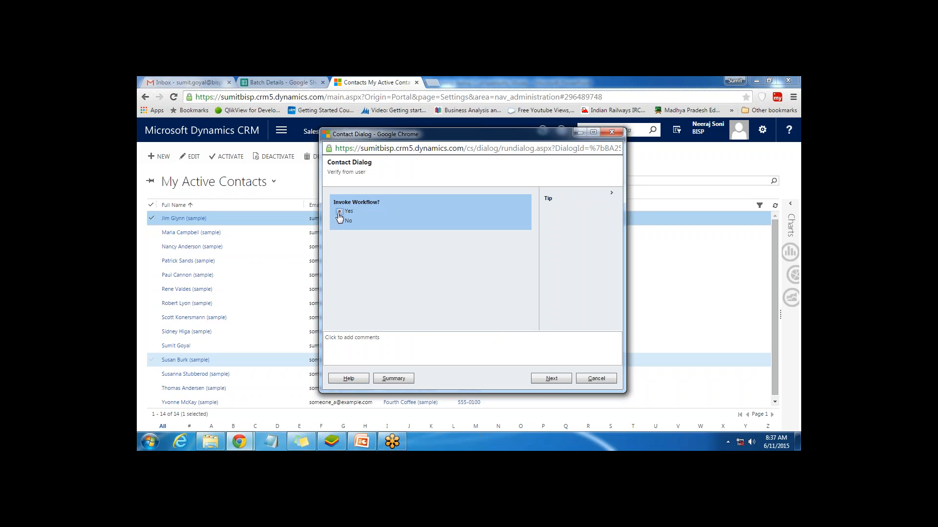
pyautogui.click(548, 380)
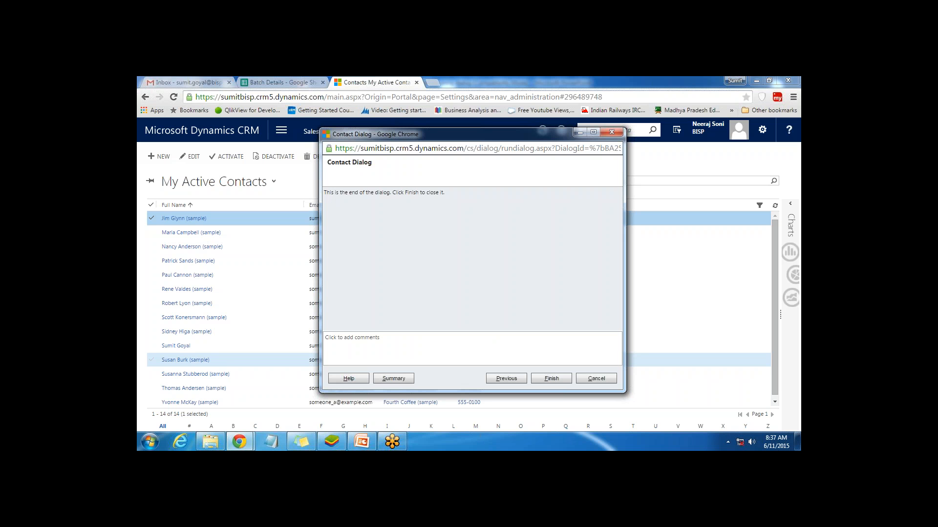
pyautogui.click(560, 382)
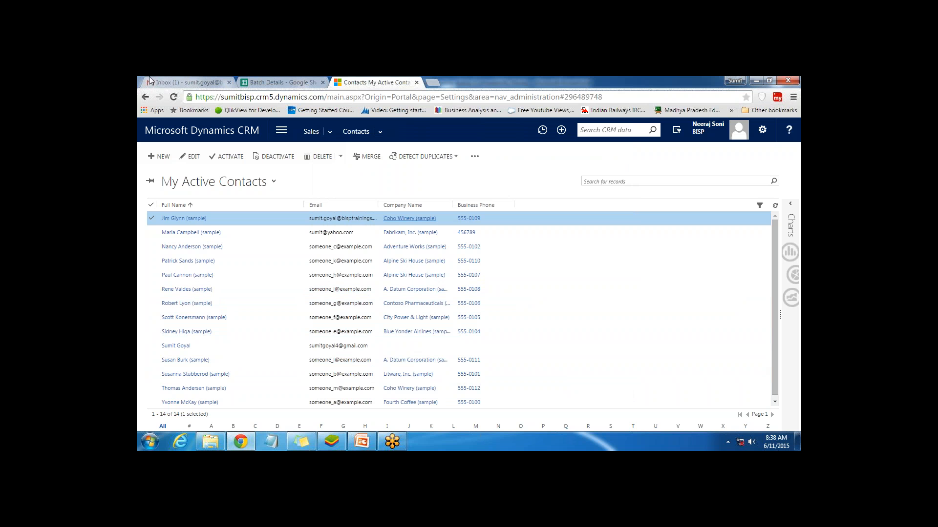
# - Switch to the Gmail inbox, read the Thanks for Registration email's greeting and body, and return to the CRM Contacts list
pyautogui.click(188, 82)
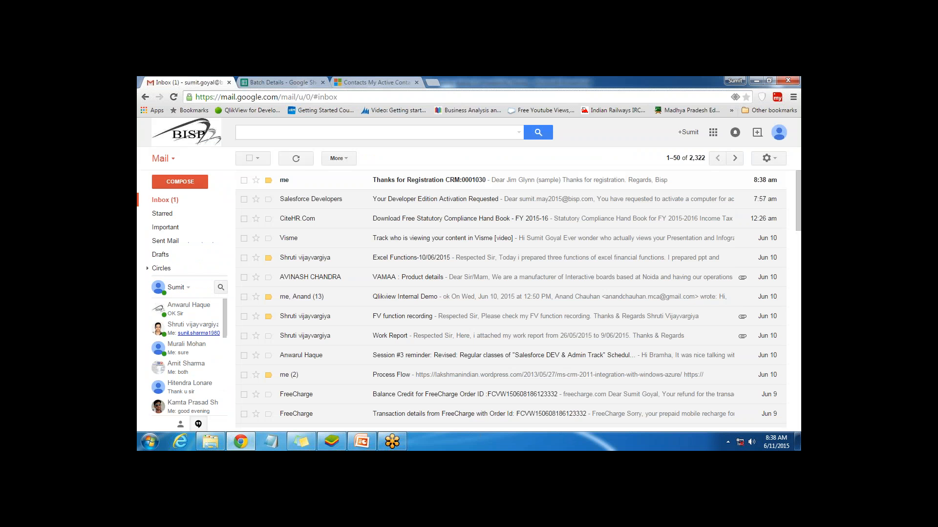
pyautogui.click(392, 183)
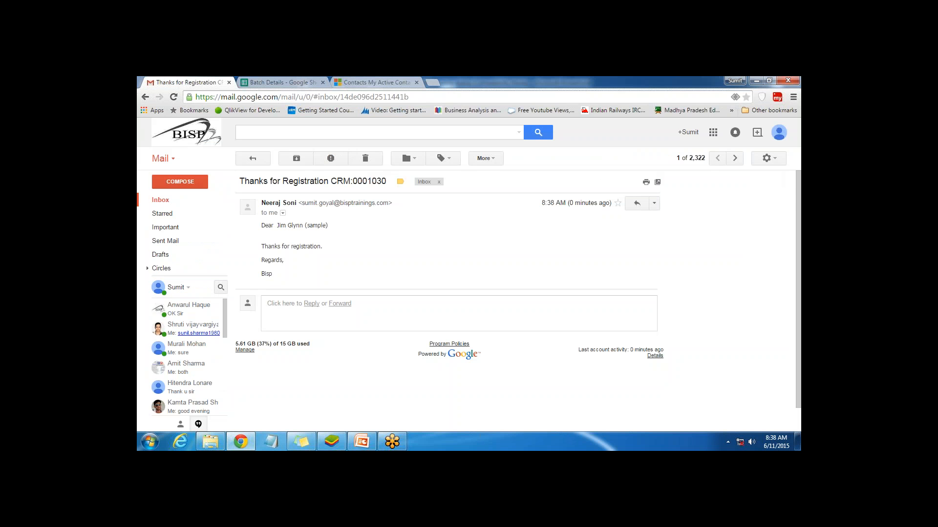
pyautogui.moveTo(263, 225); pyautogui.dragTo(321, 226)
pyautogui.moveTo(261, 246); pyautogui.dragTo(310, 274)
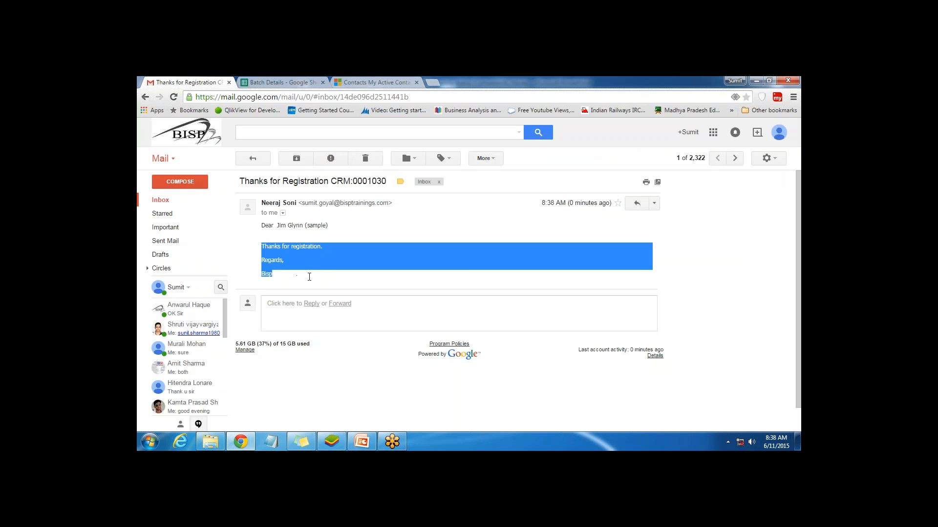
pyautogui.click(346, 254)
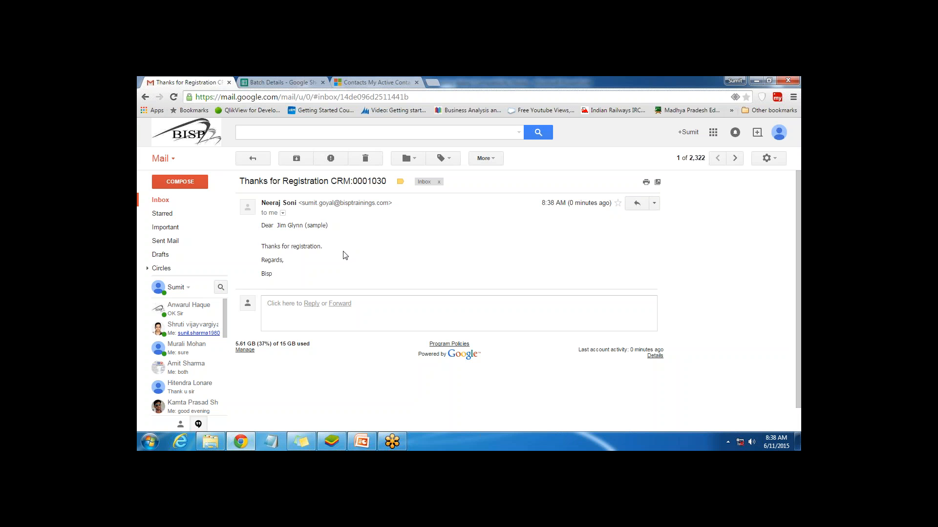
pyautogui.click(376, 82)
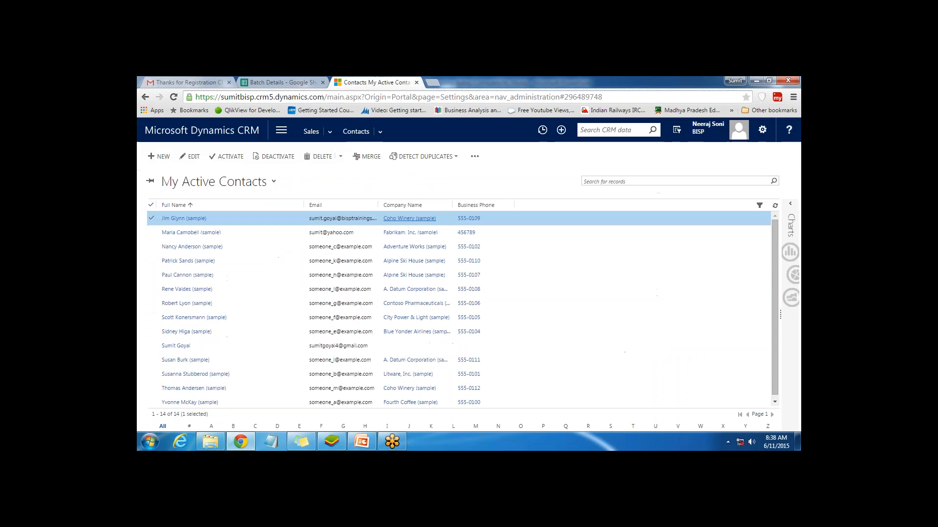
# - Switch to the PowerPoint presentation and show the Q&A slide as a full-screen slide show
pyautogui.click(361, 442)
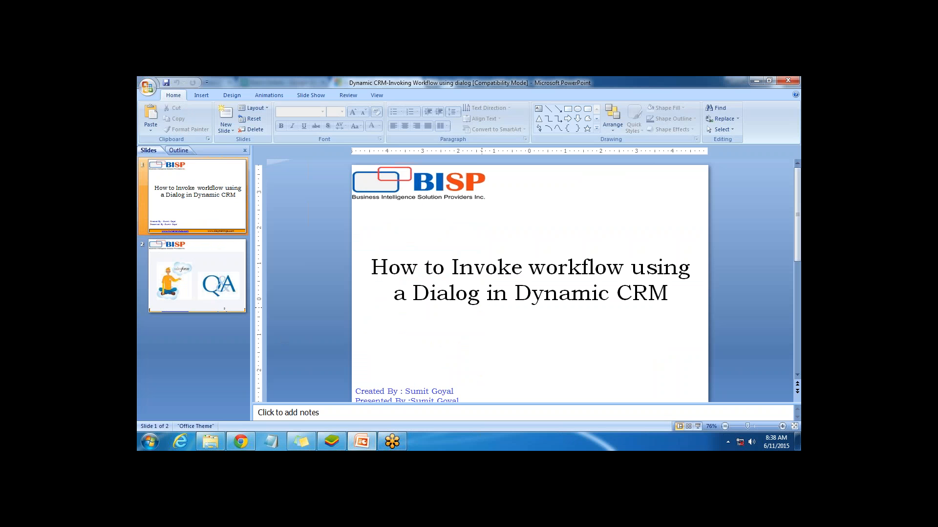
pyautogui.click(192, 283)
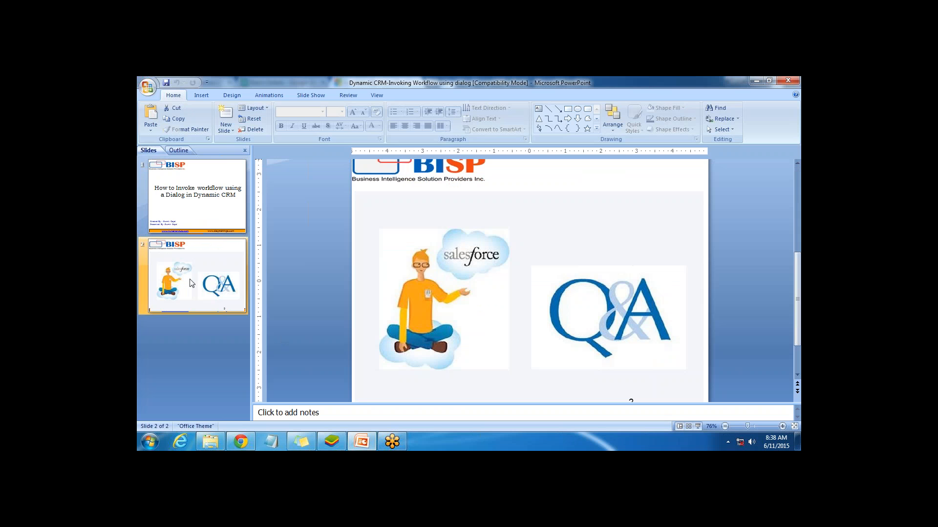
pyautogui.hotkey('shift', 'F5')
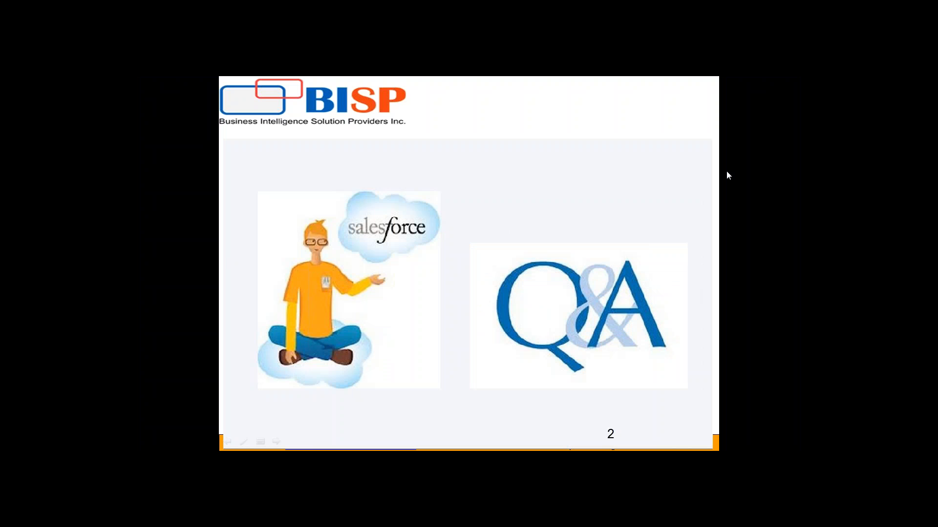
pyautogui.click(780, 160)
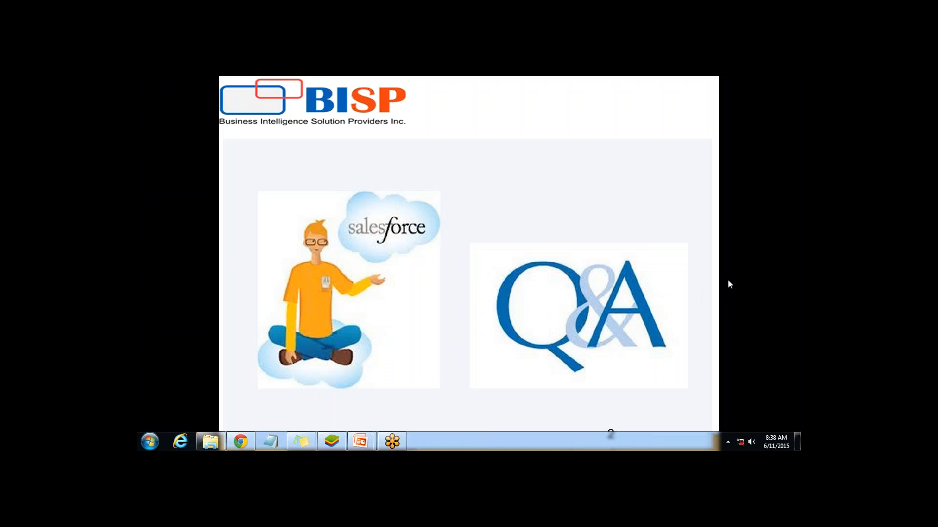